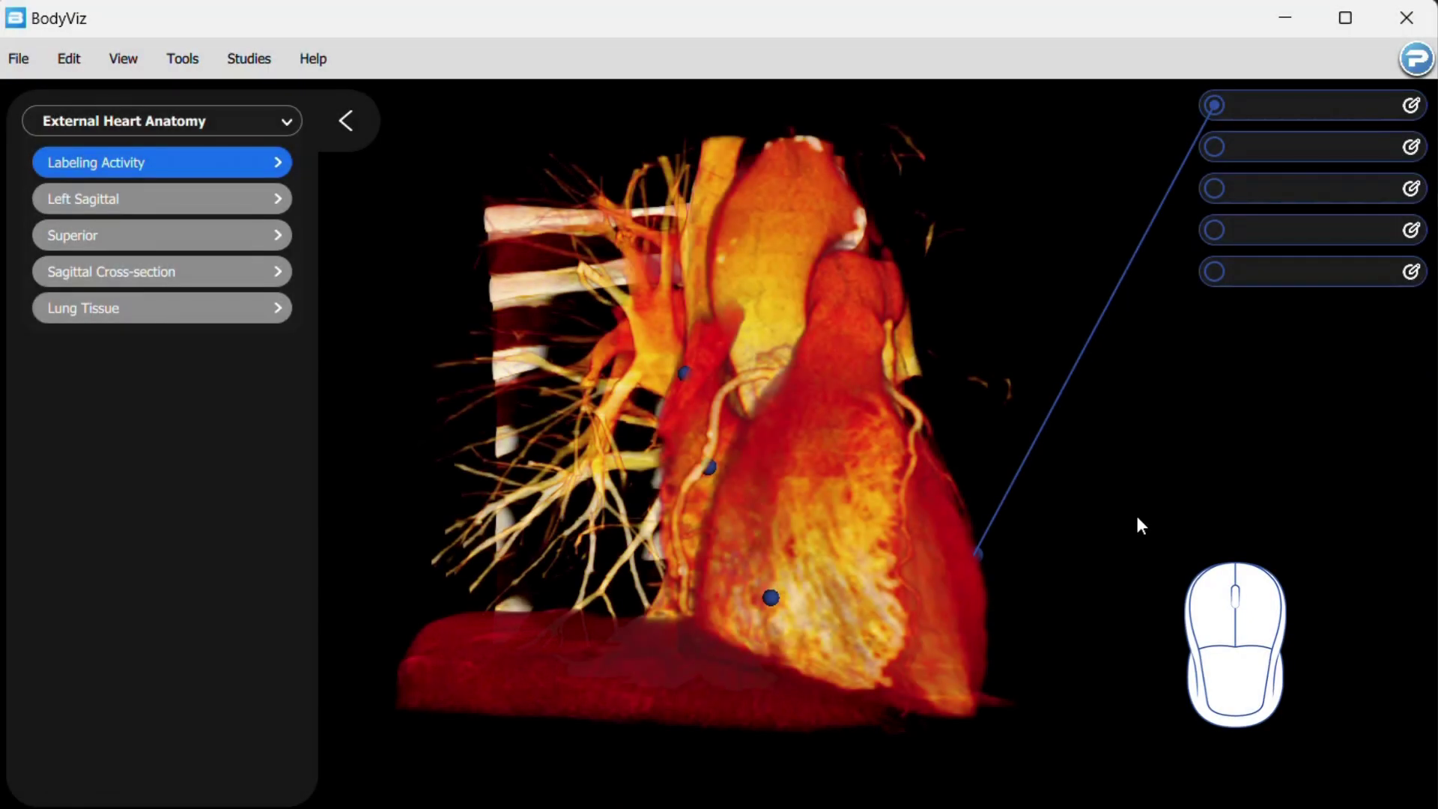
# - Rotate the heart to reveal the spine, then try zooming in, zooming out and panning the view
pyautogui.moveTo(1135, 513); pyautogui.dragTo(764, 427)
pyautogui.moveTo(764, 427); pyautogui.dragTo(837, 407, button='right')
pyautogui.moveTo(838, 407); pyautogui.dragTo(758, 434, button='middle')
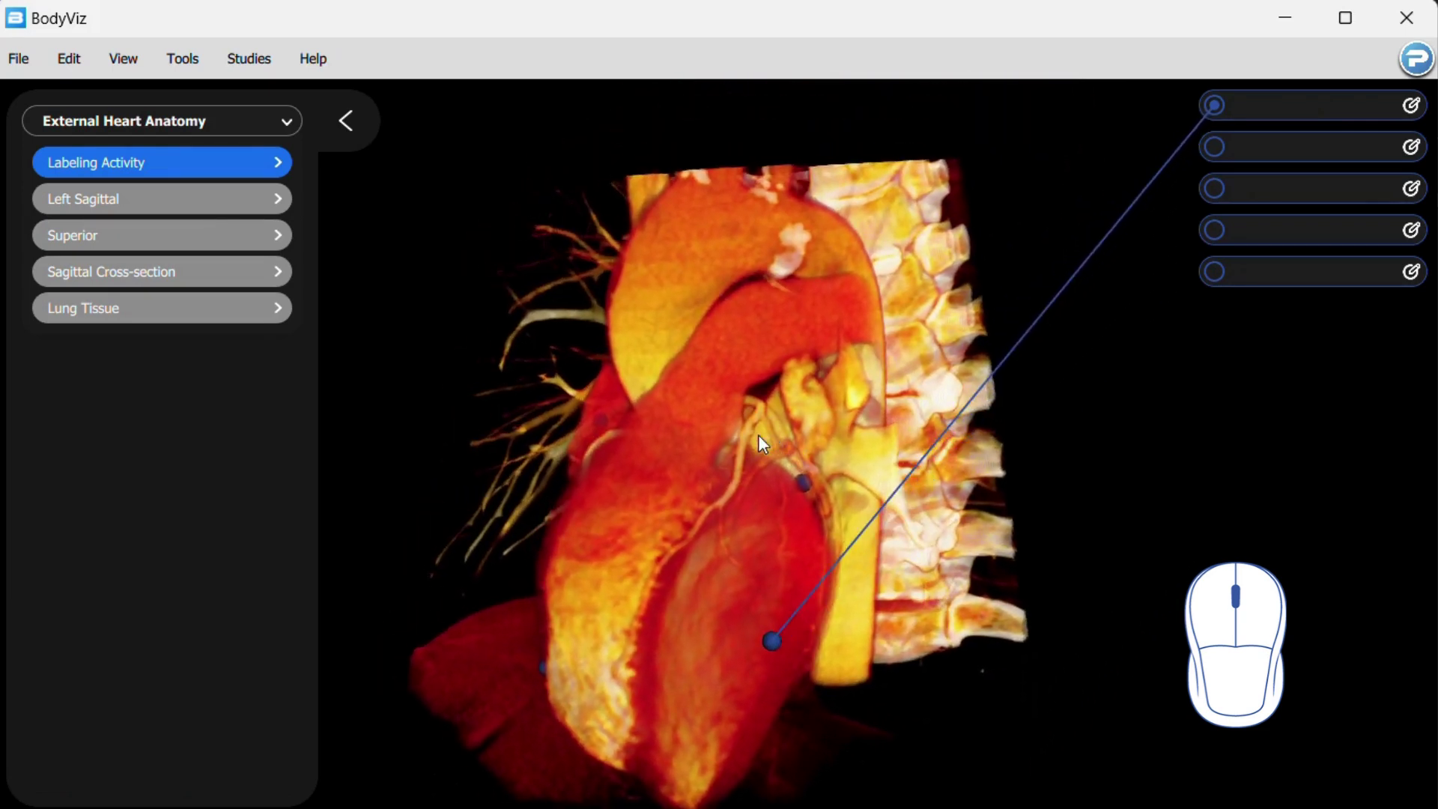
pyautogui.moveTo(1231, 487); pyautogui.dragTo(1230, 487, button='middle')
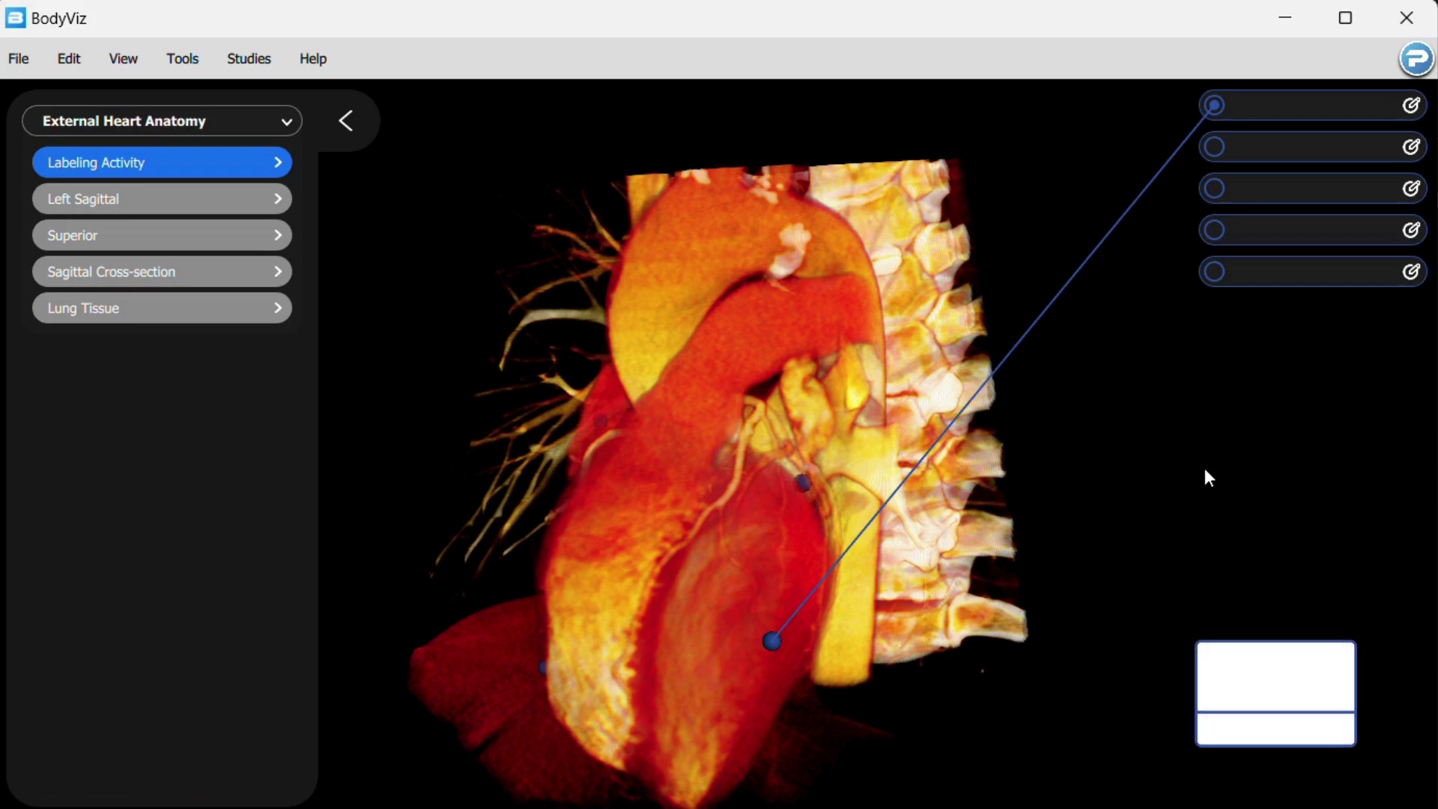
pyautogui.press('z')
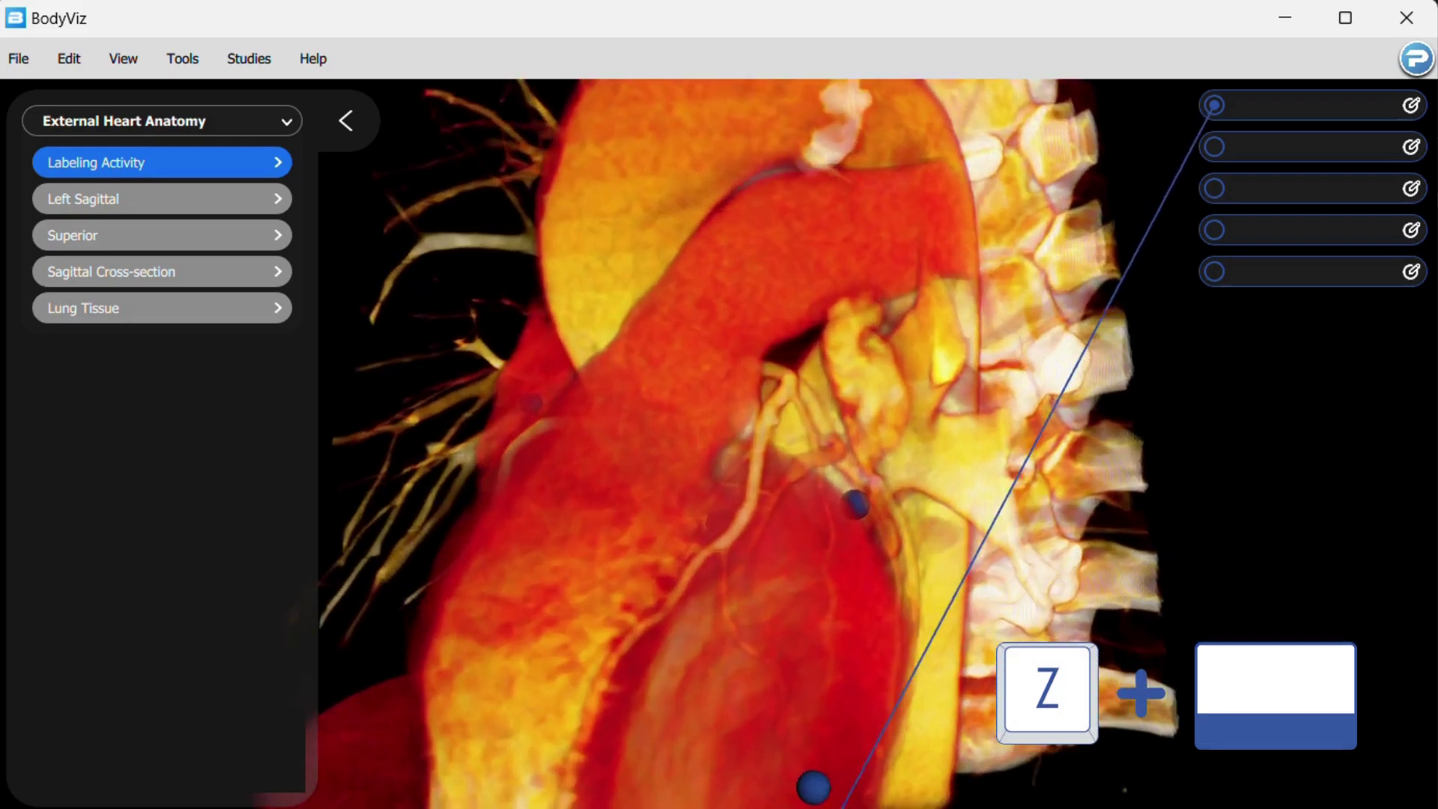
pyautogui.press('z')
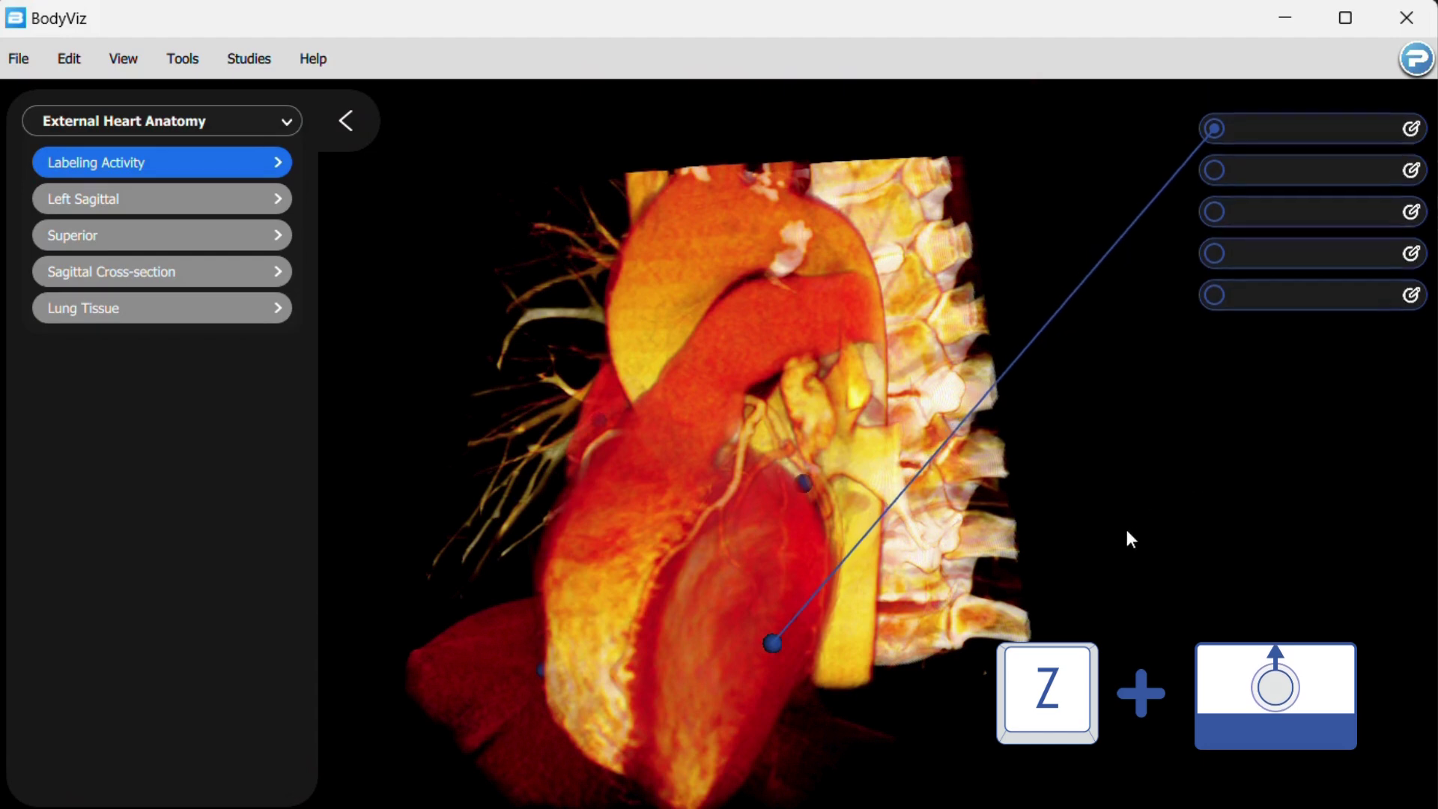
pyautogui.press('x')
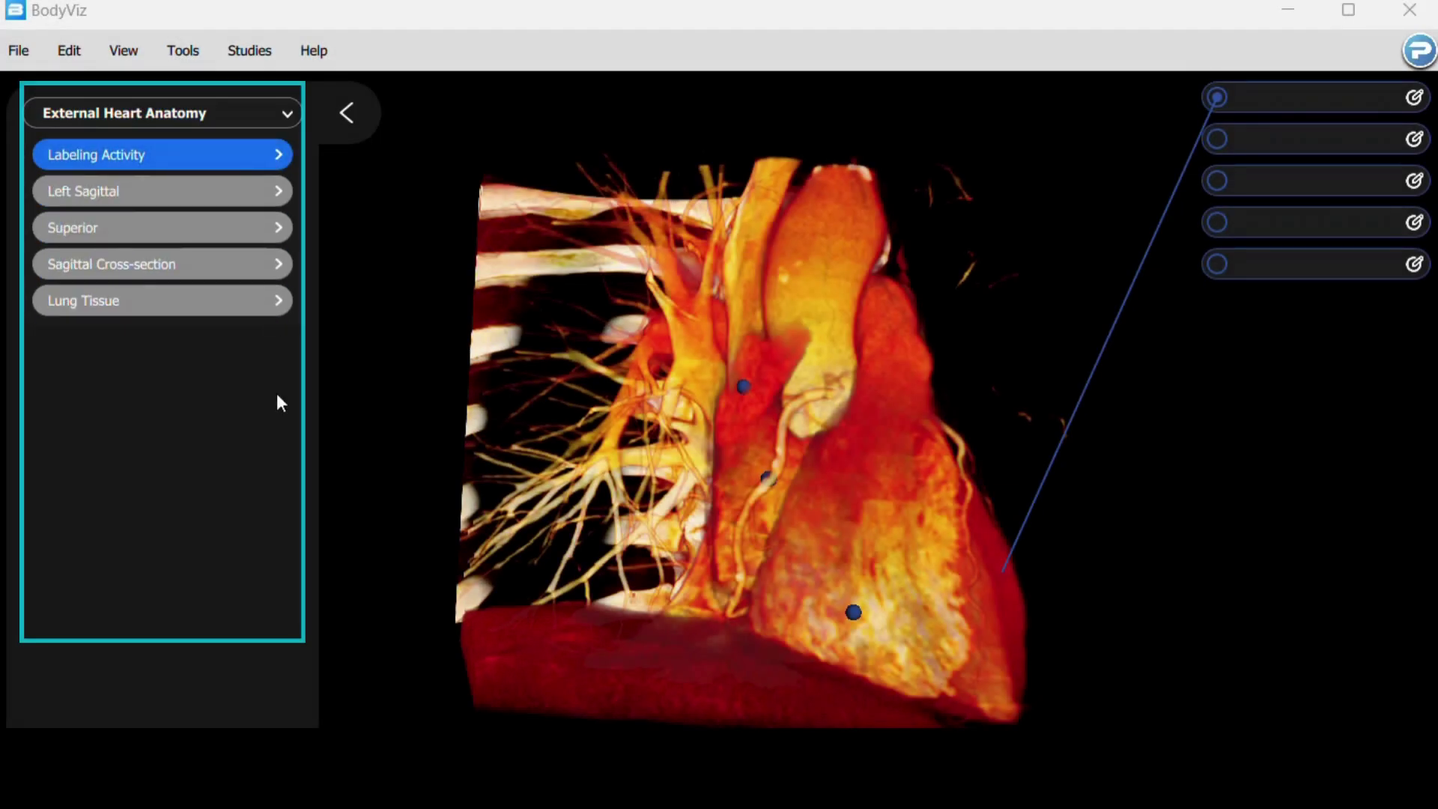
pyautogui.click(343, 110)
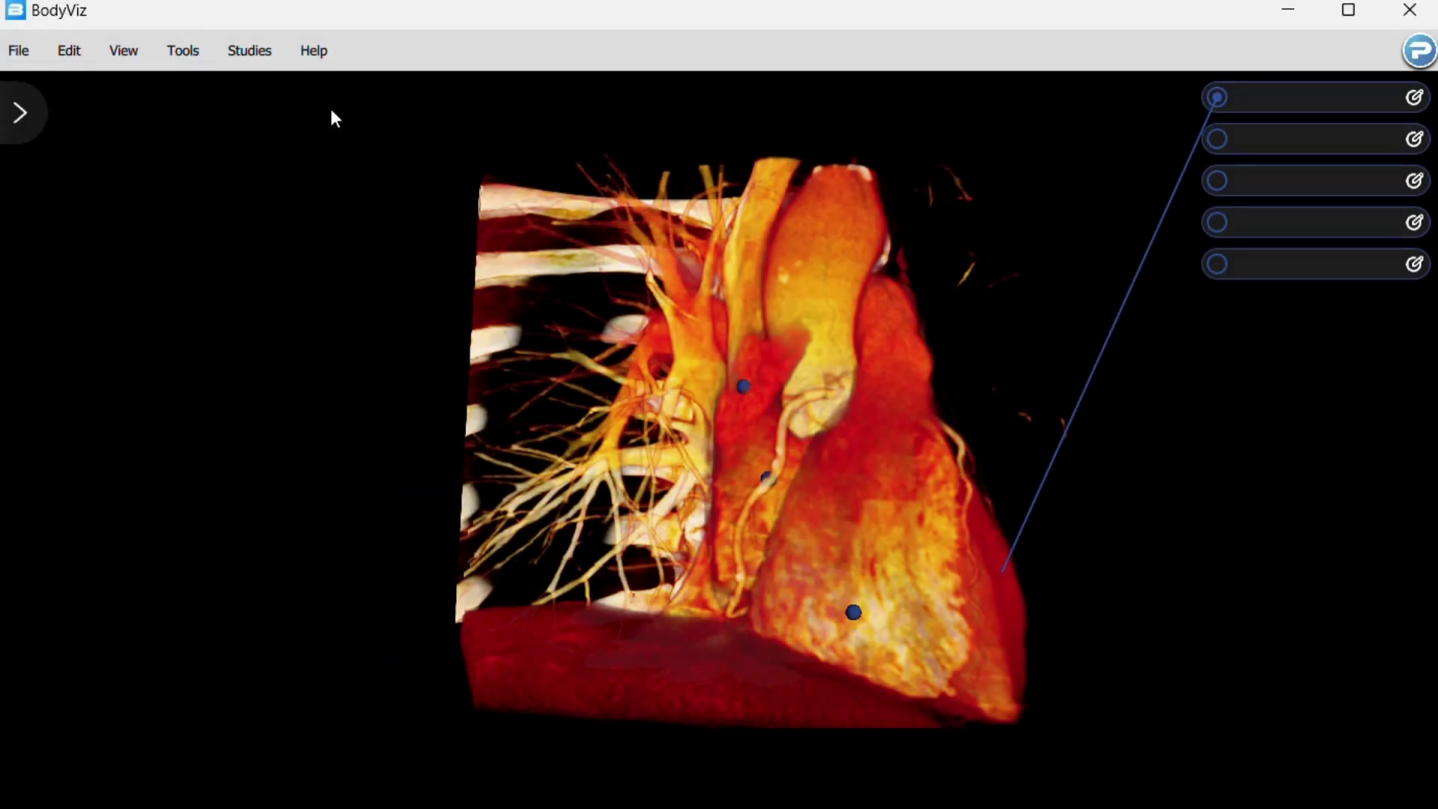
pyautogui.click(19, 113)
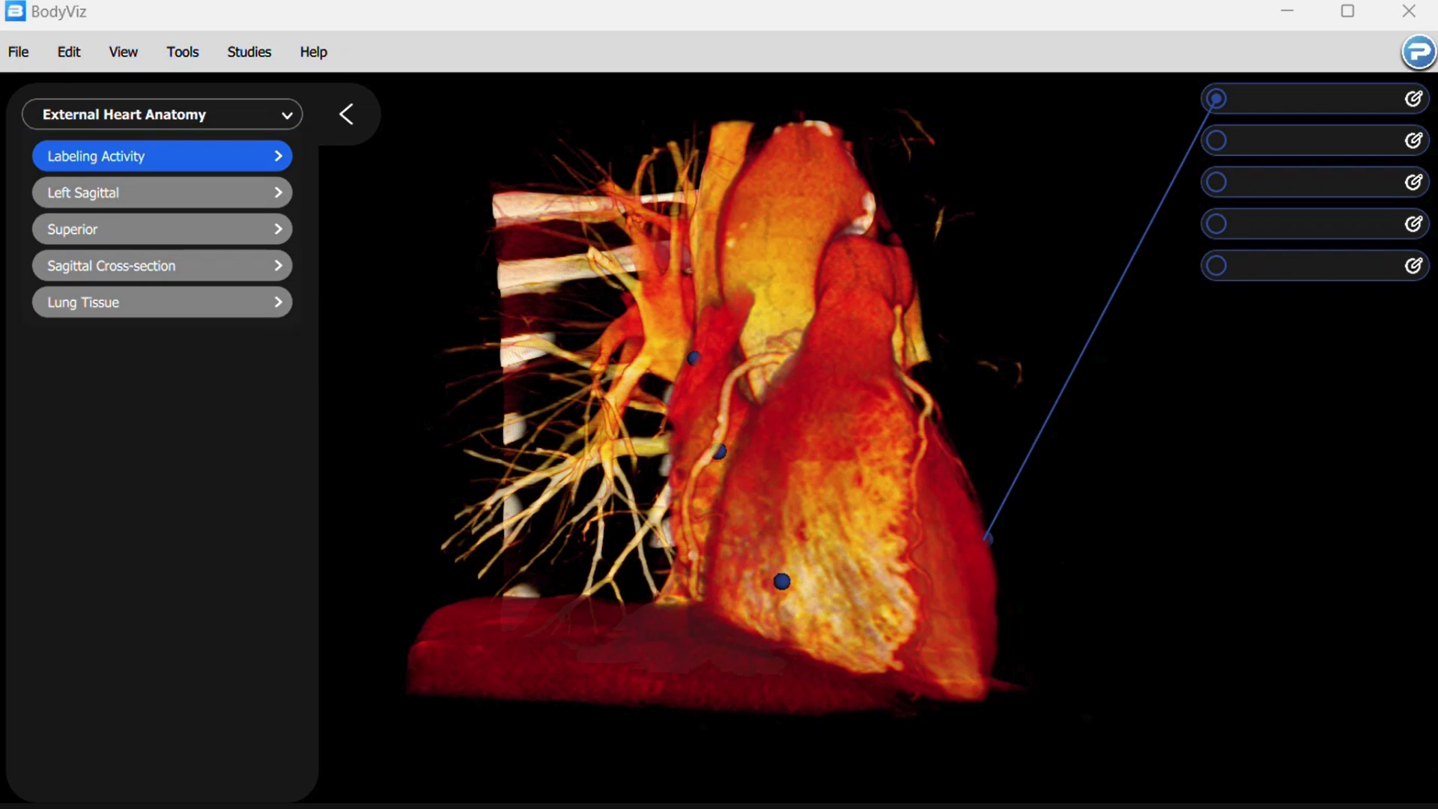
# - Show the Left Sagittal view, then the Superior view tumbled to an oblique side angle
pyautogui.click(288, 118)
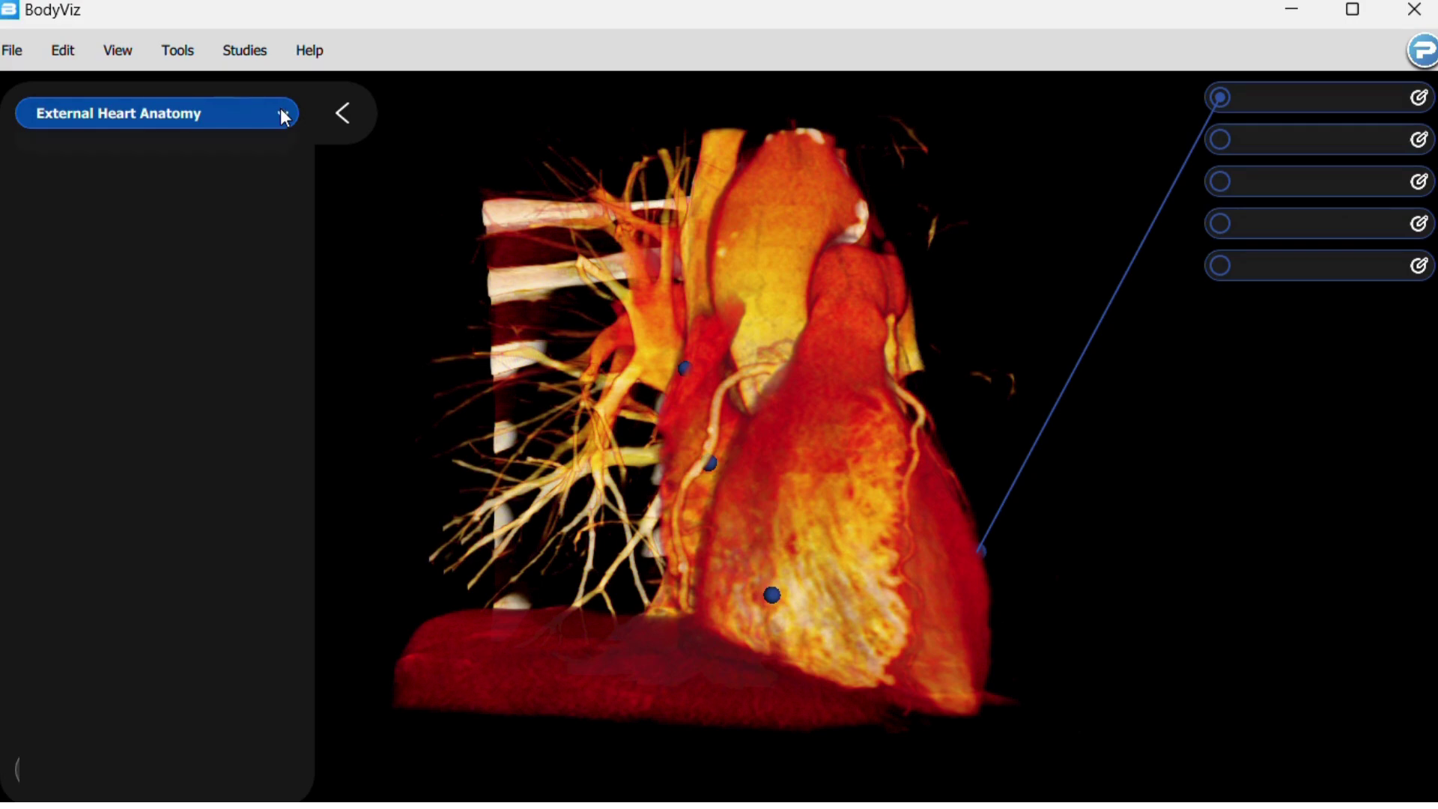
pyautogui.click(285, 118)
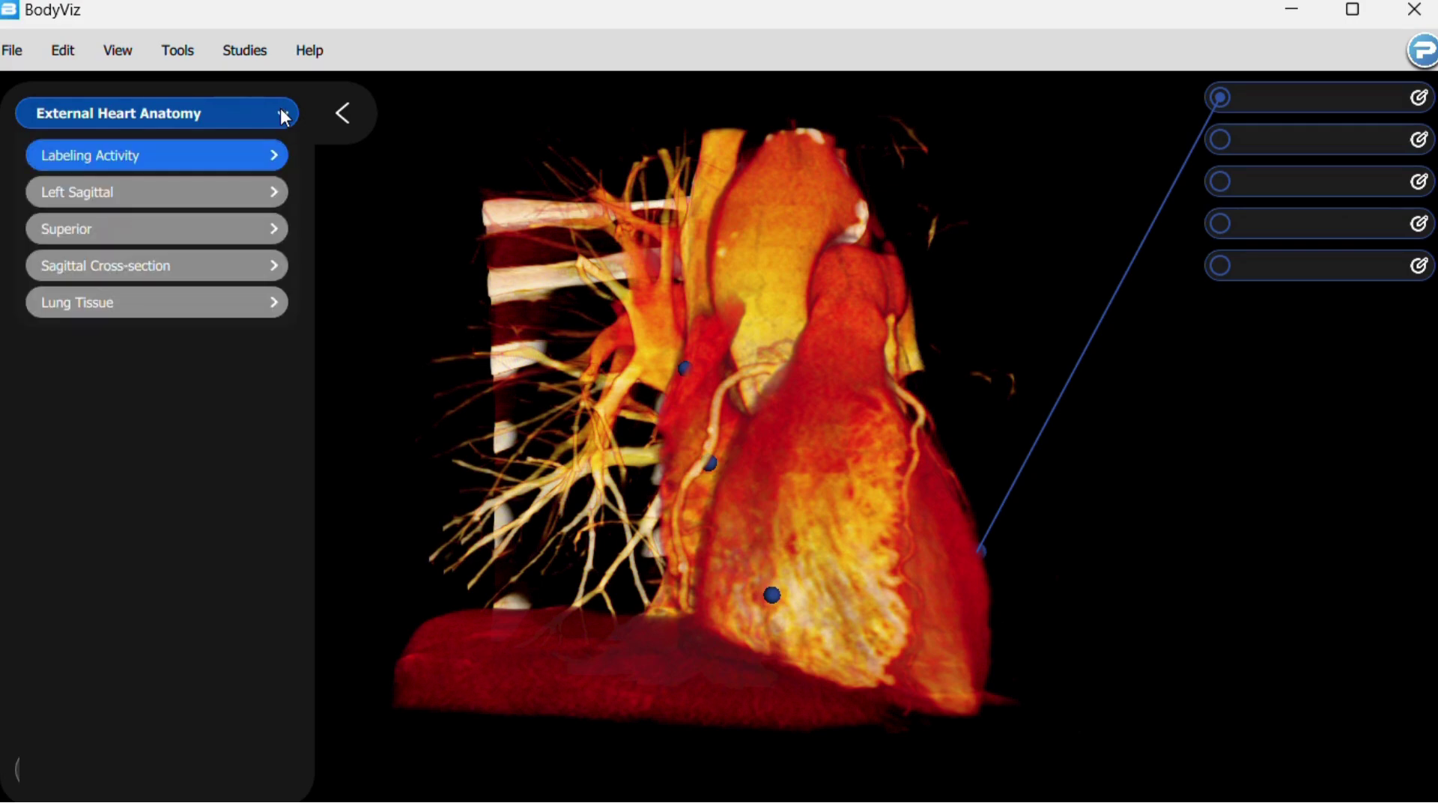
pyautogui.click(226, 192)
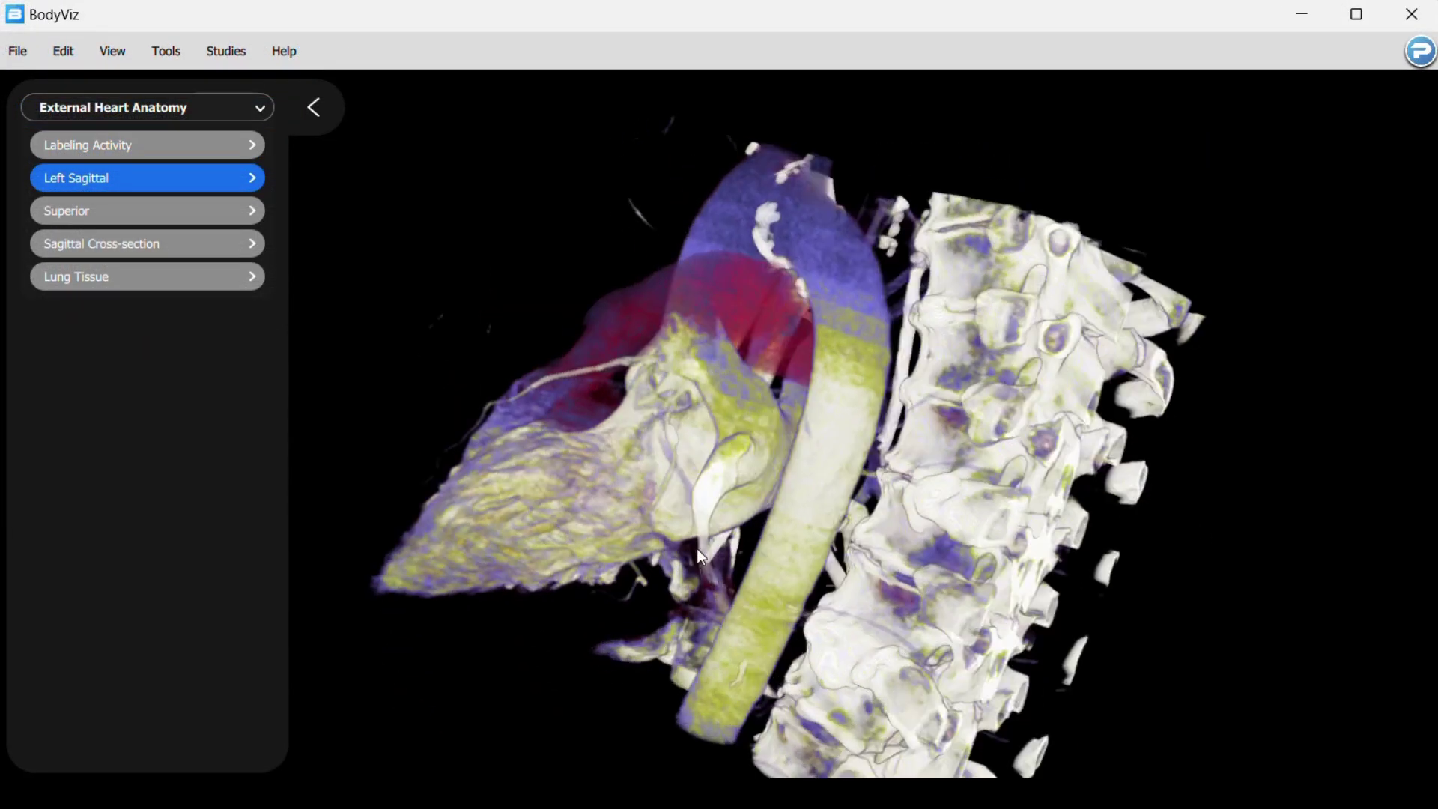
pyautogui.click(157, 214)
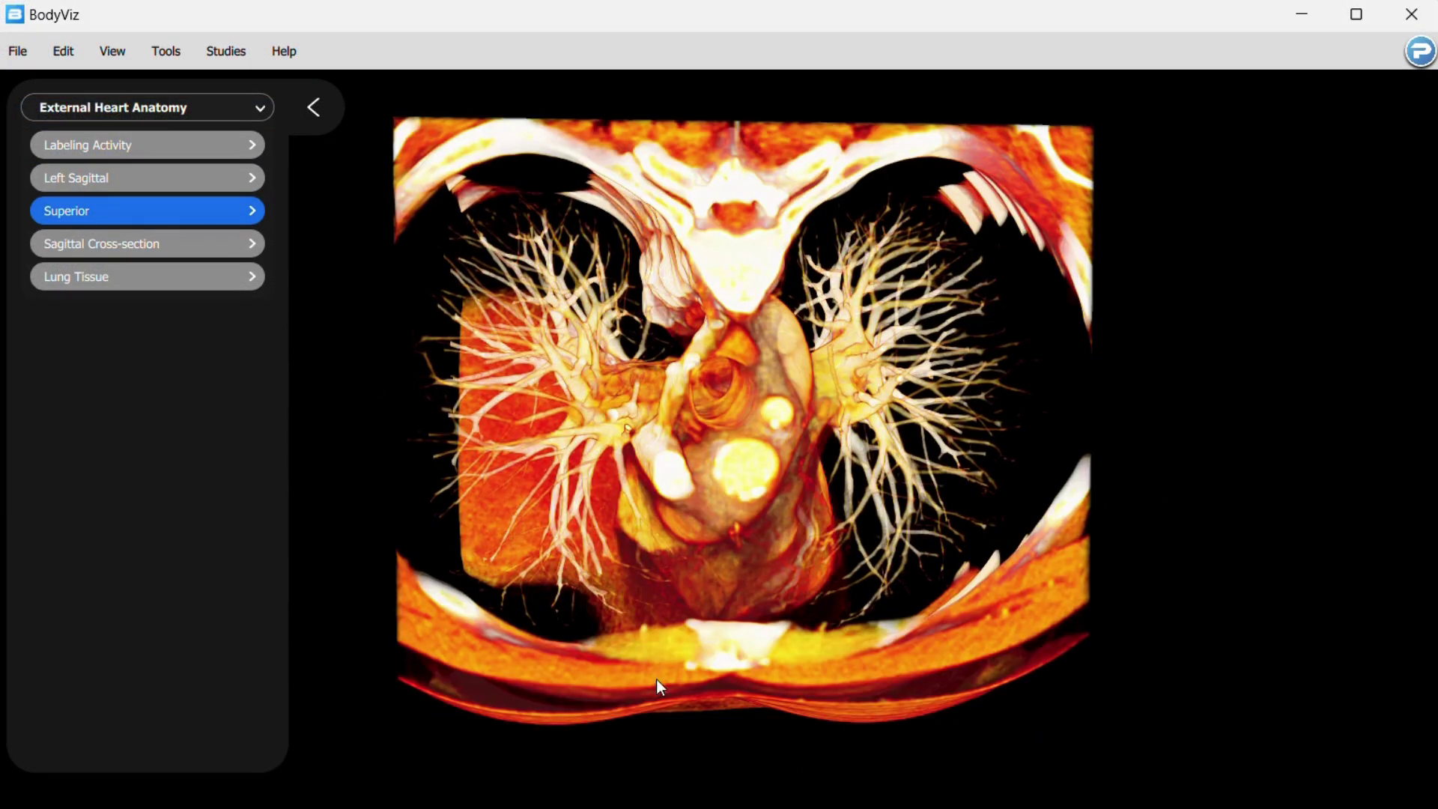
pyautogui.moveTo(685, 712); pyautogui.dragTo(1184, 187)
# - Show the Sagittal Cross-section and Lung Tissue views, rotating each rendering
pyautogui.click(126, 239)
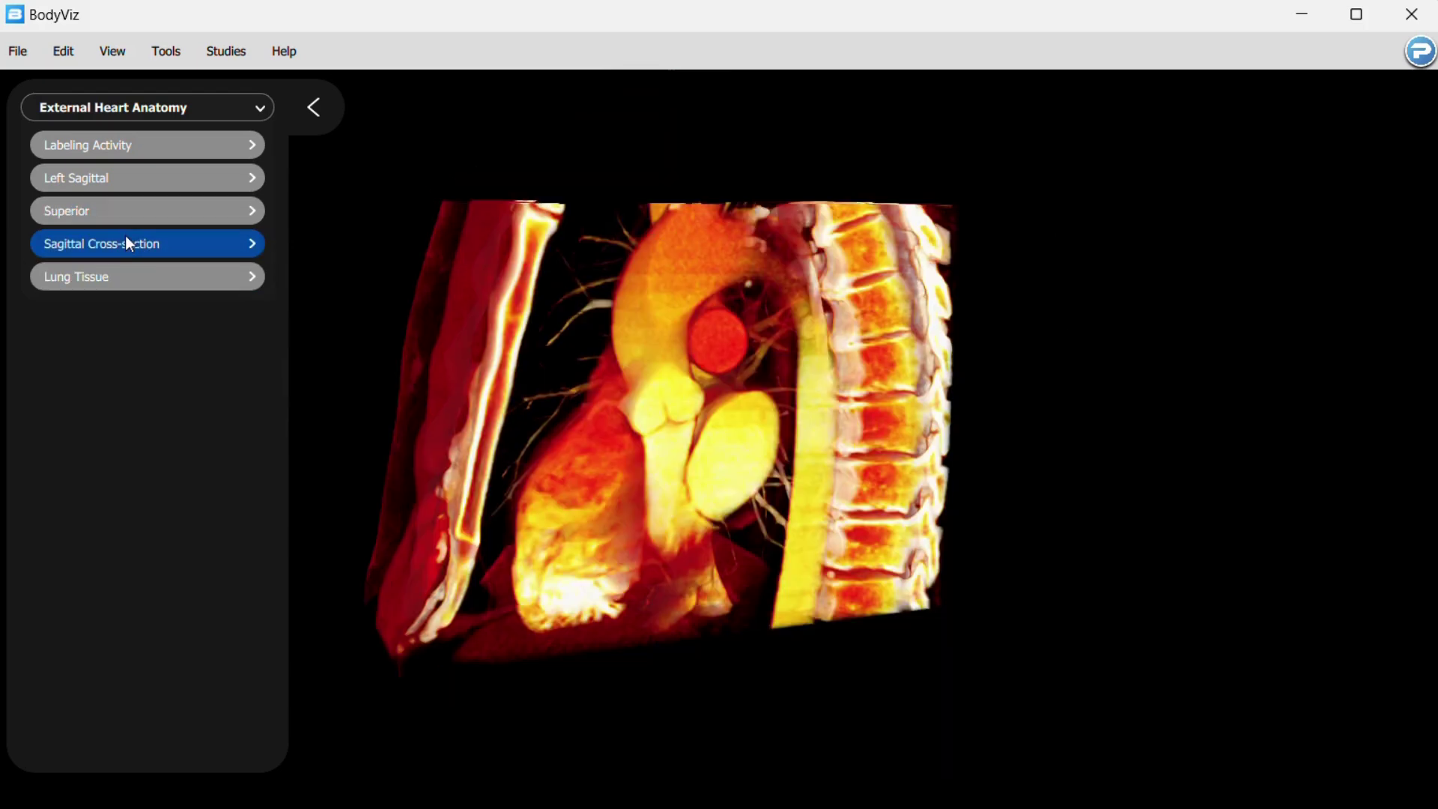
pyautogui.moveTo(681, 663); pyautogui.dragTo(1124, 428)
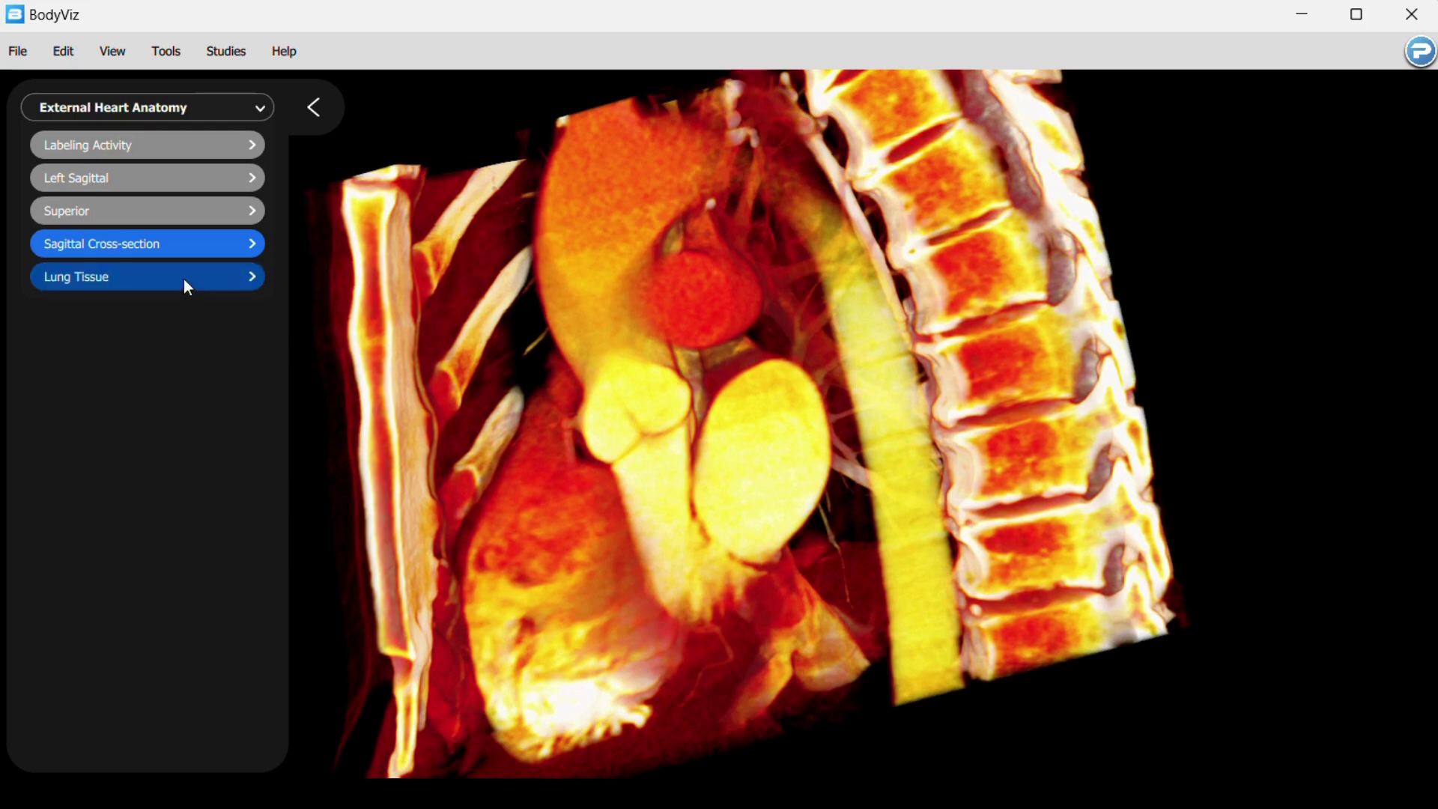
pyautogui.click(187, 285)
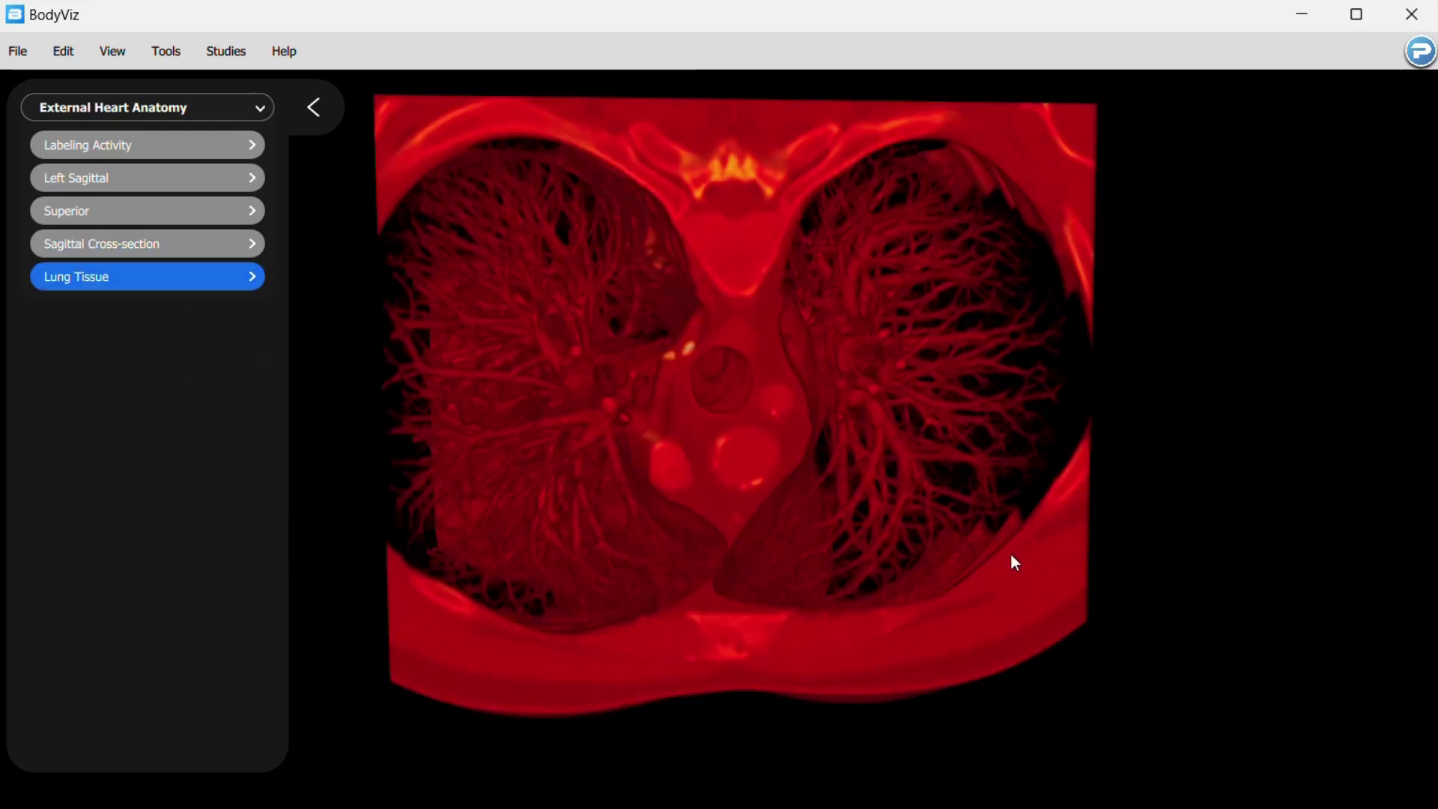
pyautogui.moveTo(1011, 561); pyautogui.dragTo(296, 336)
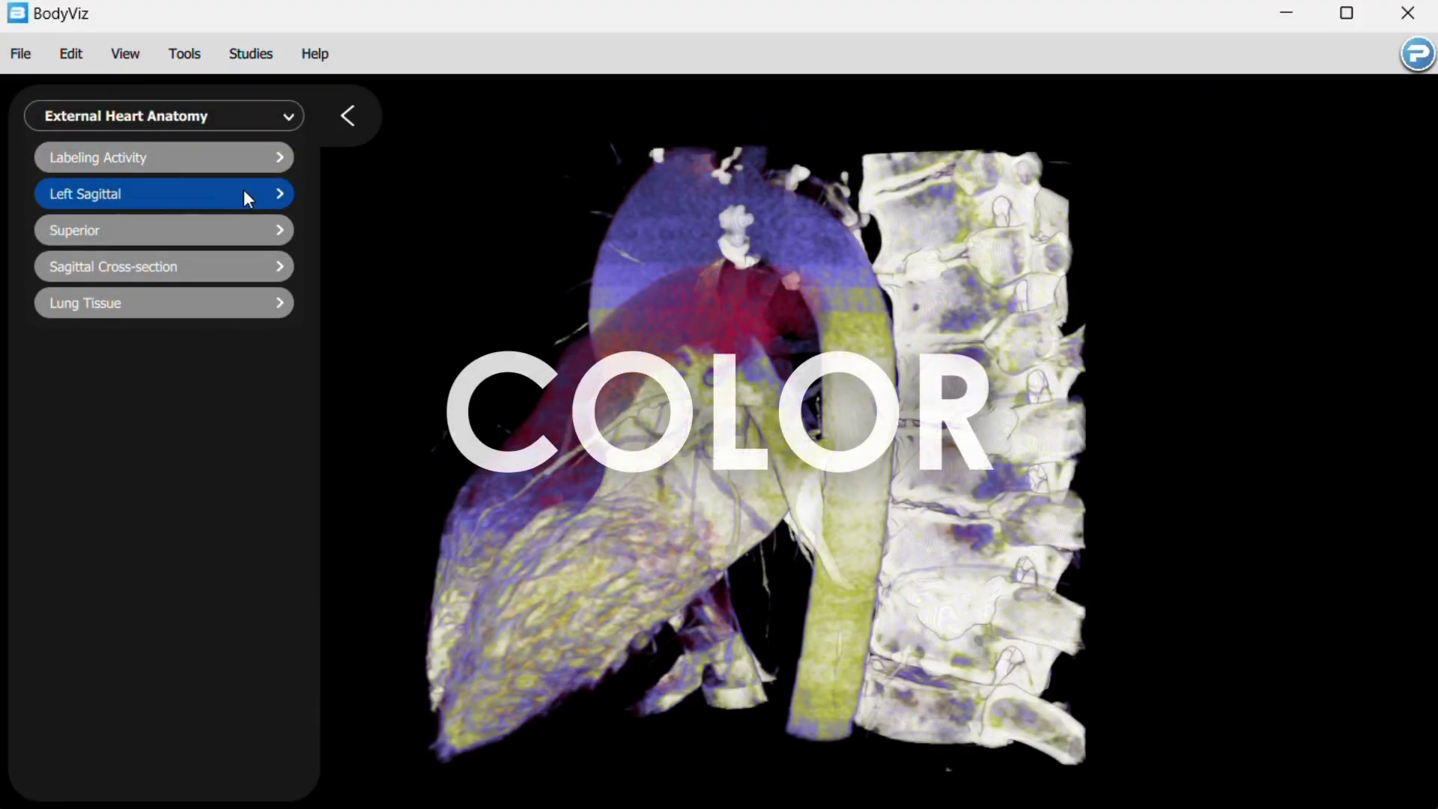
# - Return to Labeling Activity, then show the Lung Tissue, Sagittal Cross-section and Superior views
pyautogui.click(247, 165)
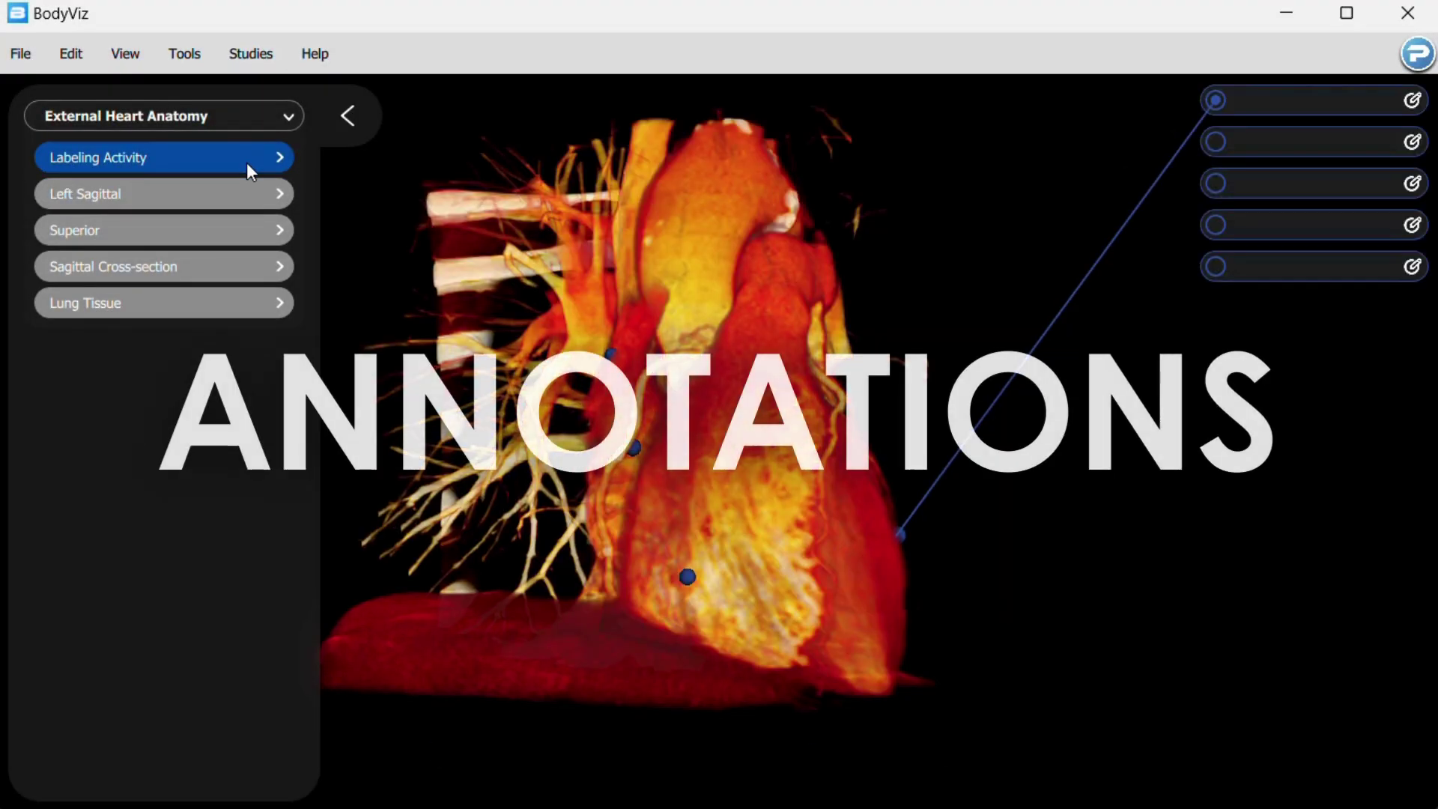
pyautogui.click(247, 299)
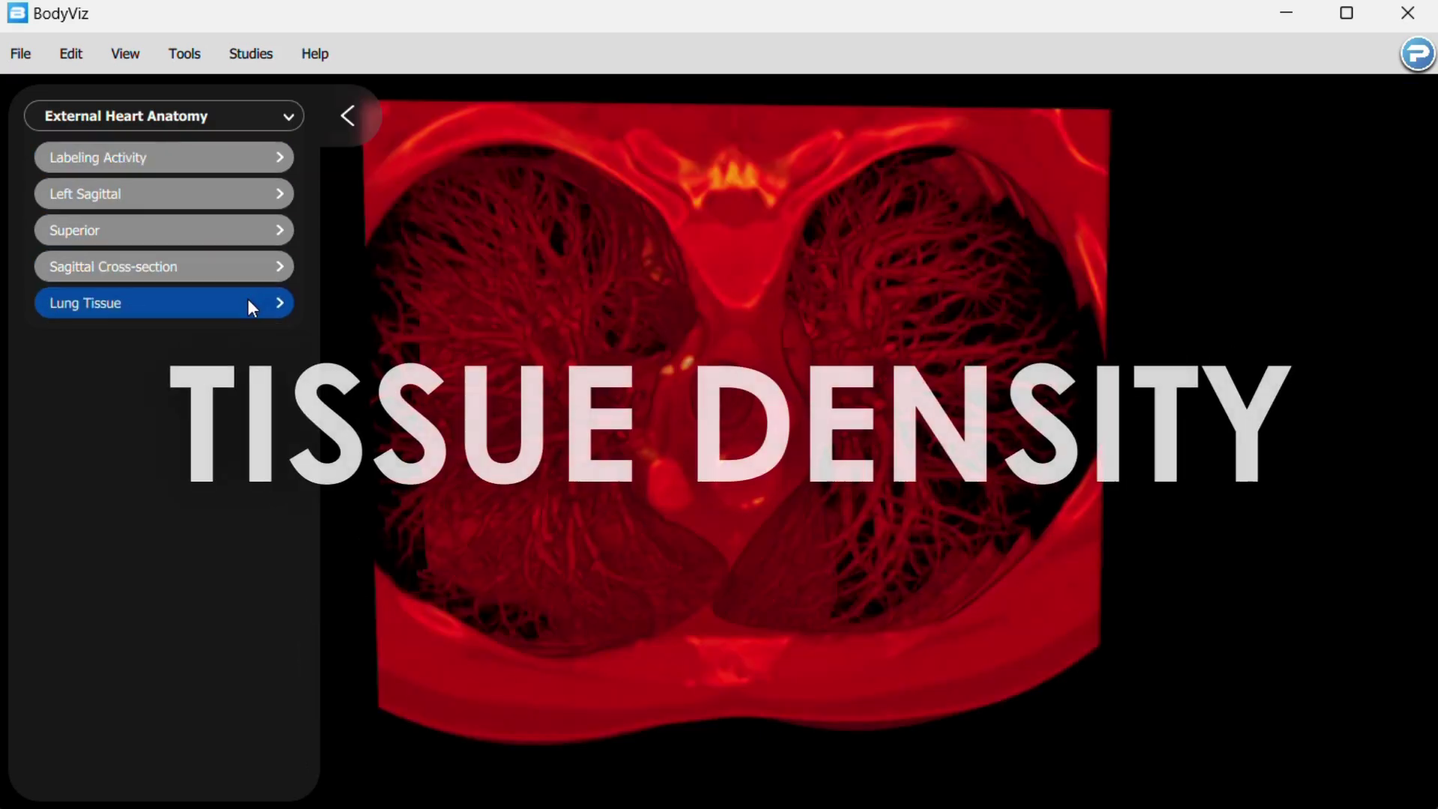
pyautogui.click(249, 275)
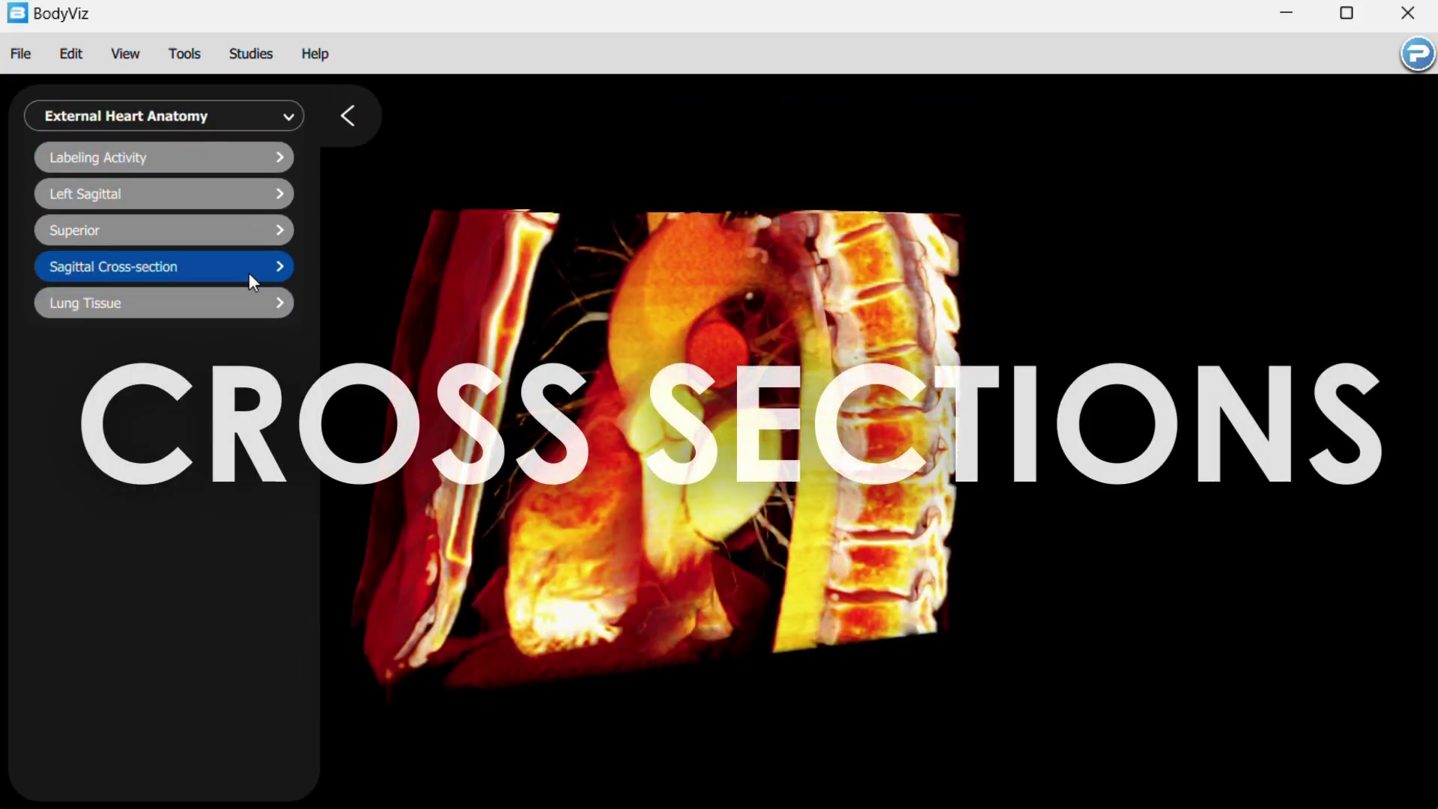
pyautogui.click(251, 233)
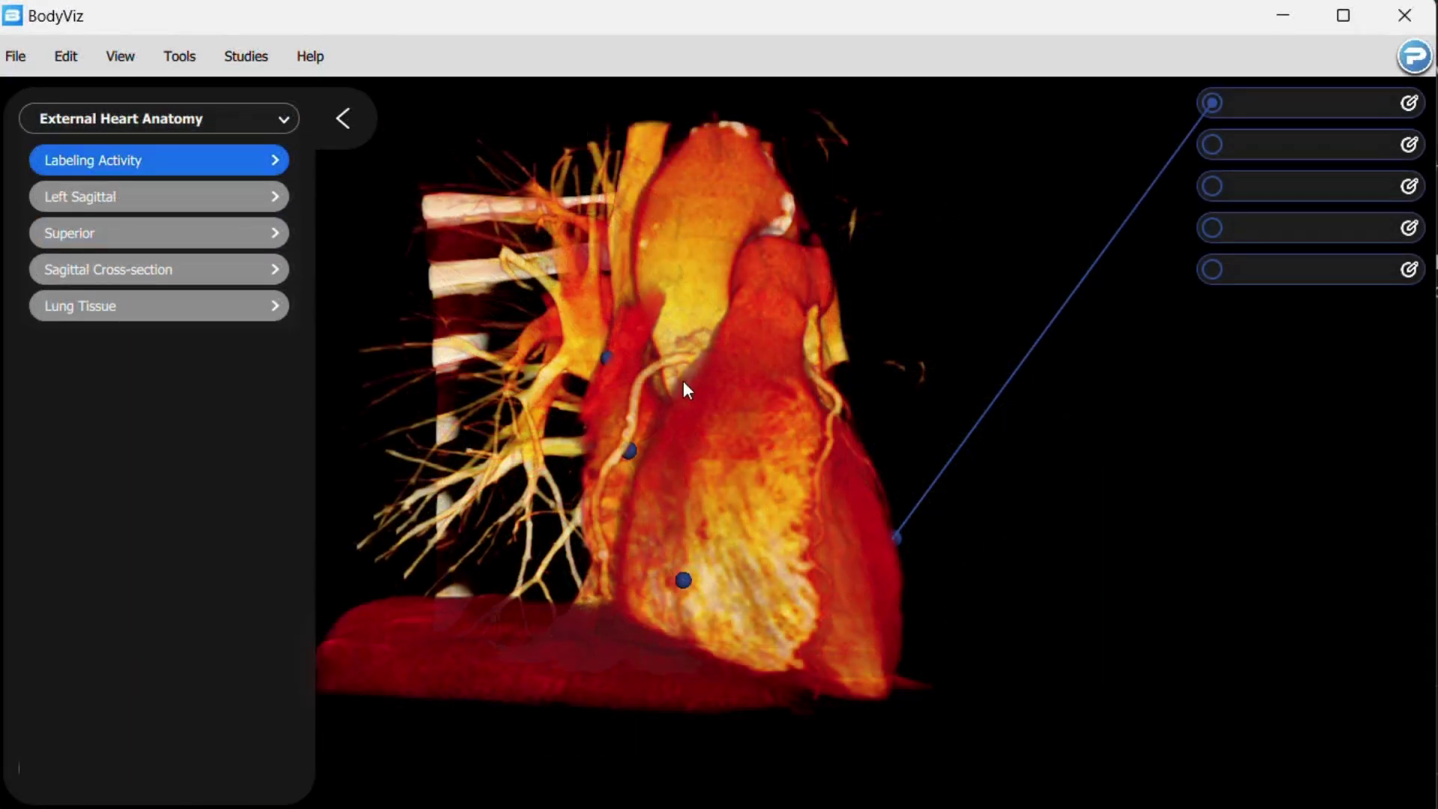
# - Revisit the Left Sagittal, Superior, Sagittal Cross-section and Lung Tissue views in turn
pyautogui.click(141, 207)
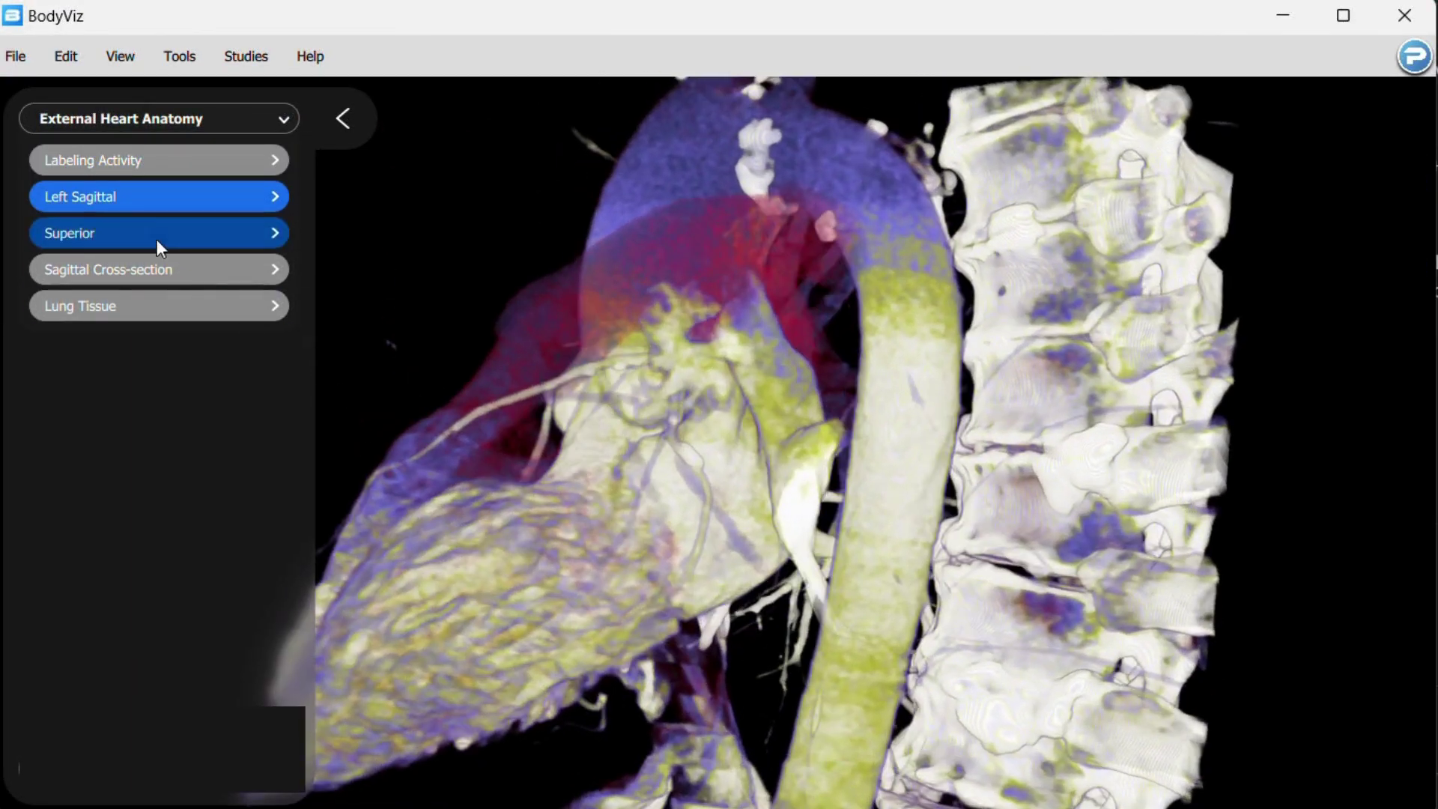
pyautogui.click(156, 238)
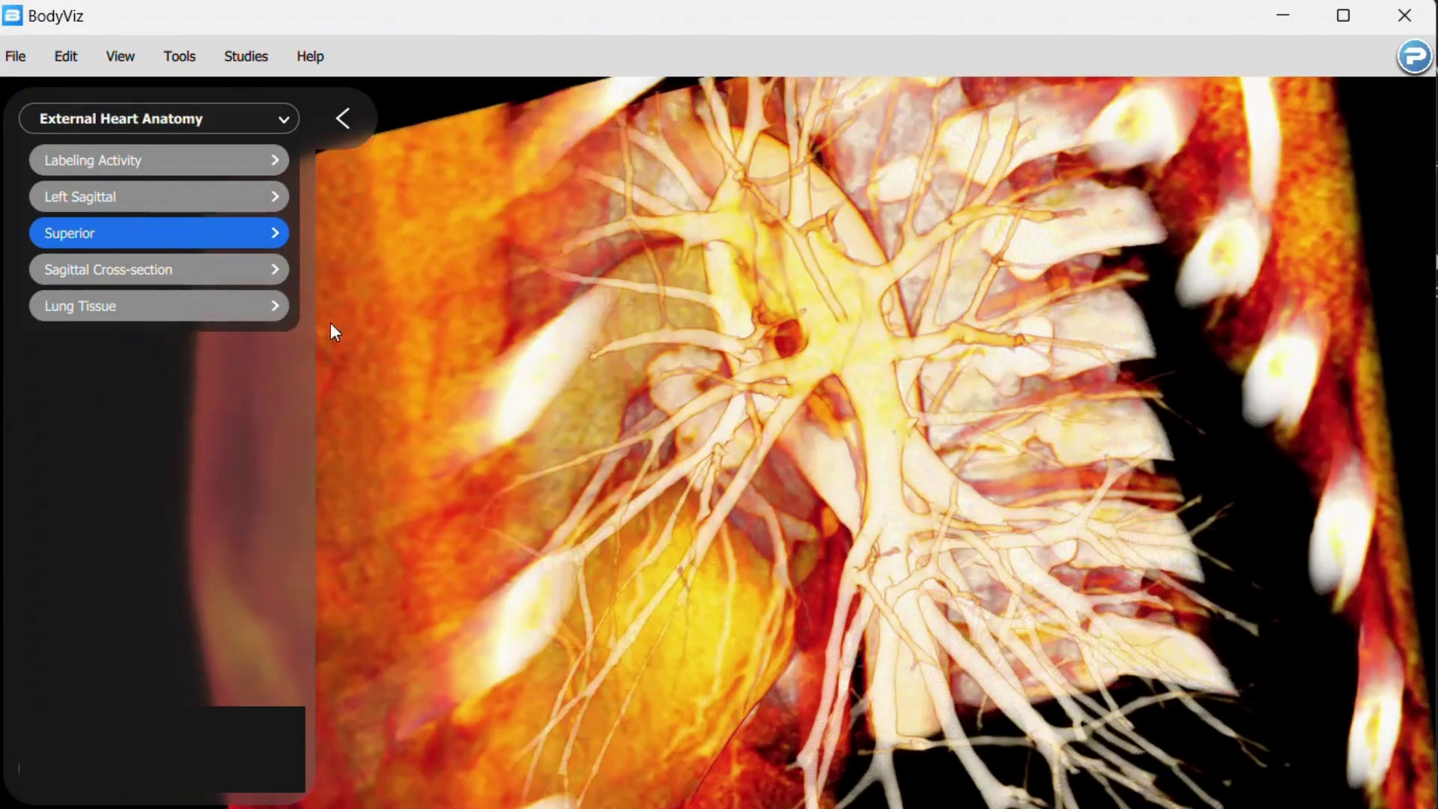
pyautogui.click(195, 278)
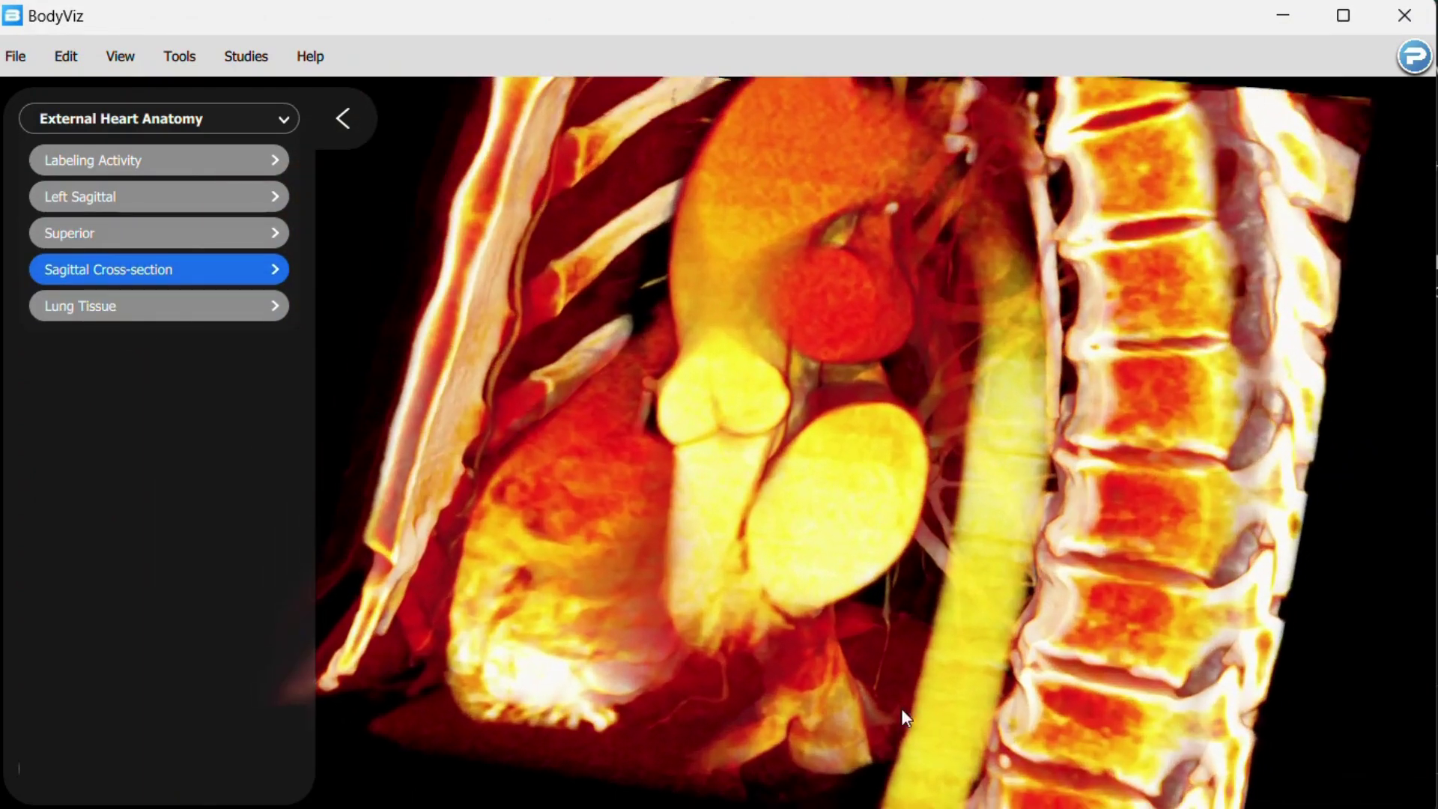
pyautogui.click(100, 310)
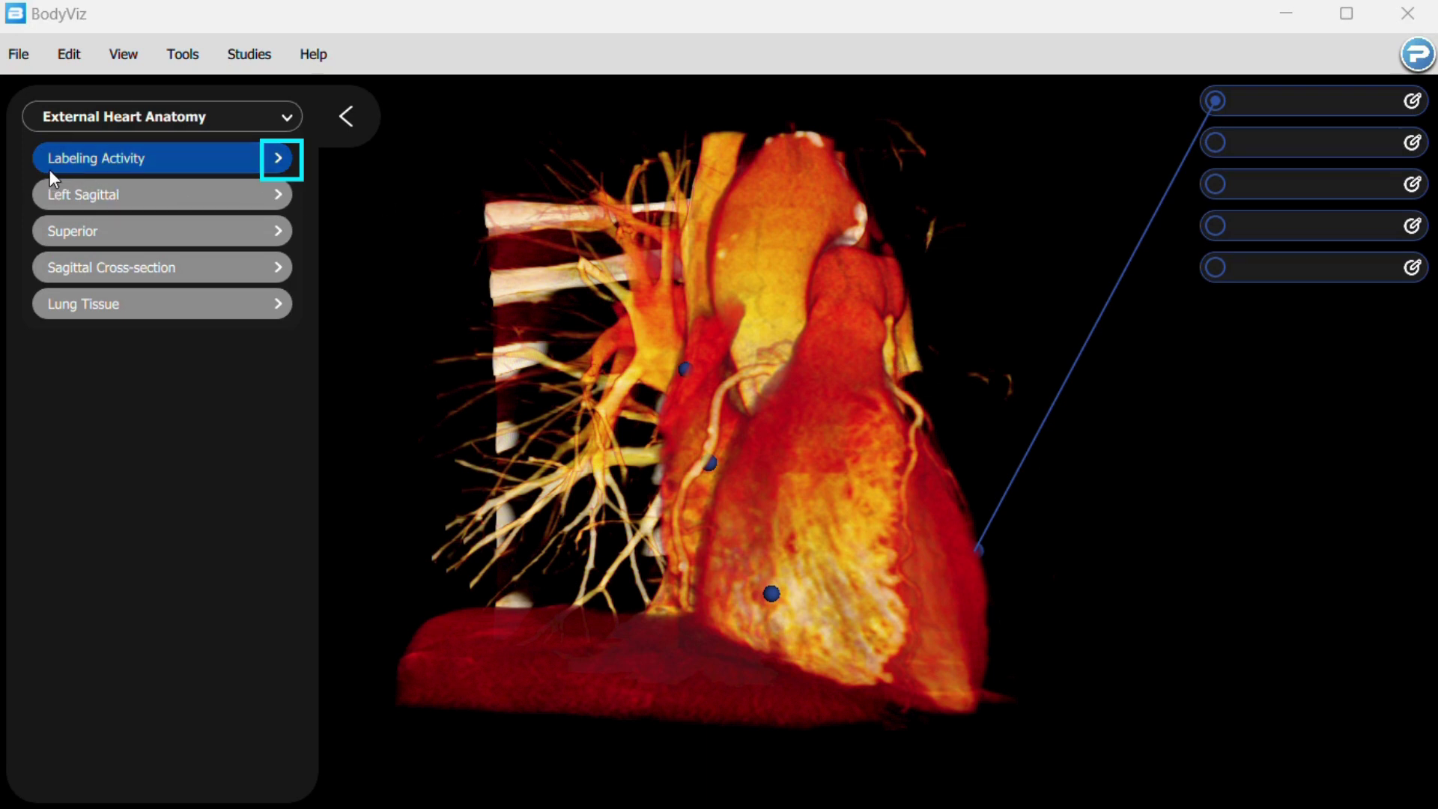
# - Show the Labeling Activity instructions and term list, and rotate the heart until the spine shows
pyautogui.click(275, 163)
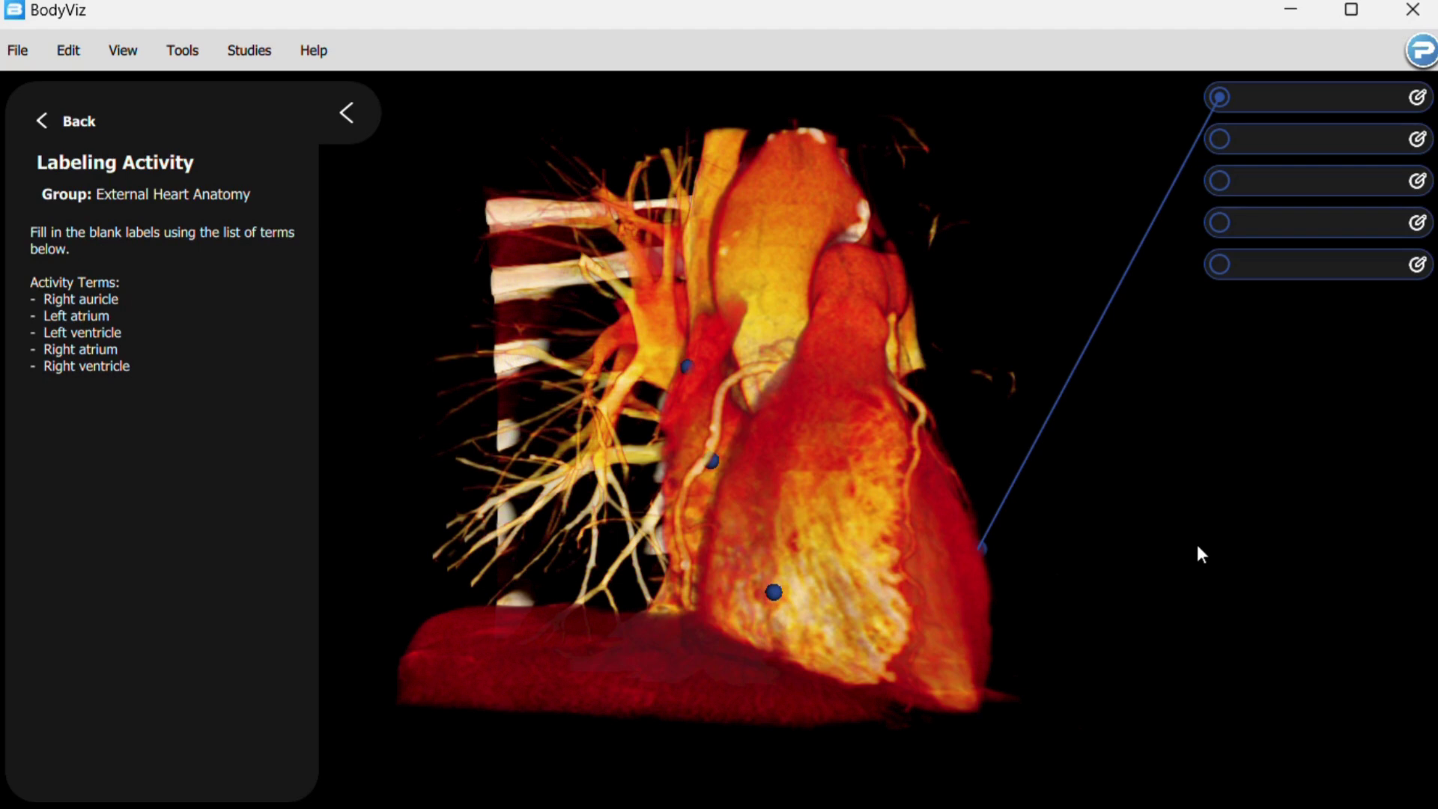
pyautogui.moveTo(1199, 555); pyautogui.dragTo(454, 437)
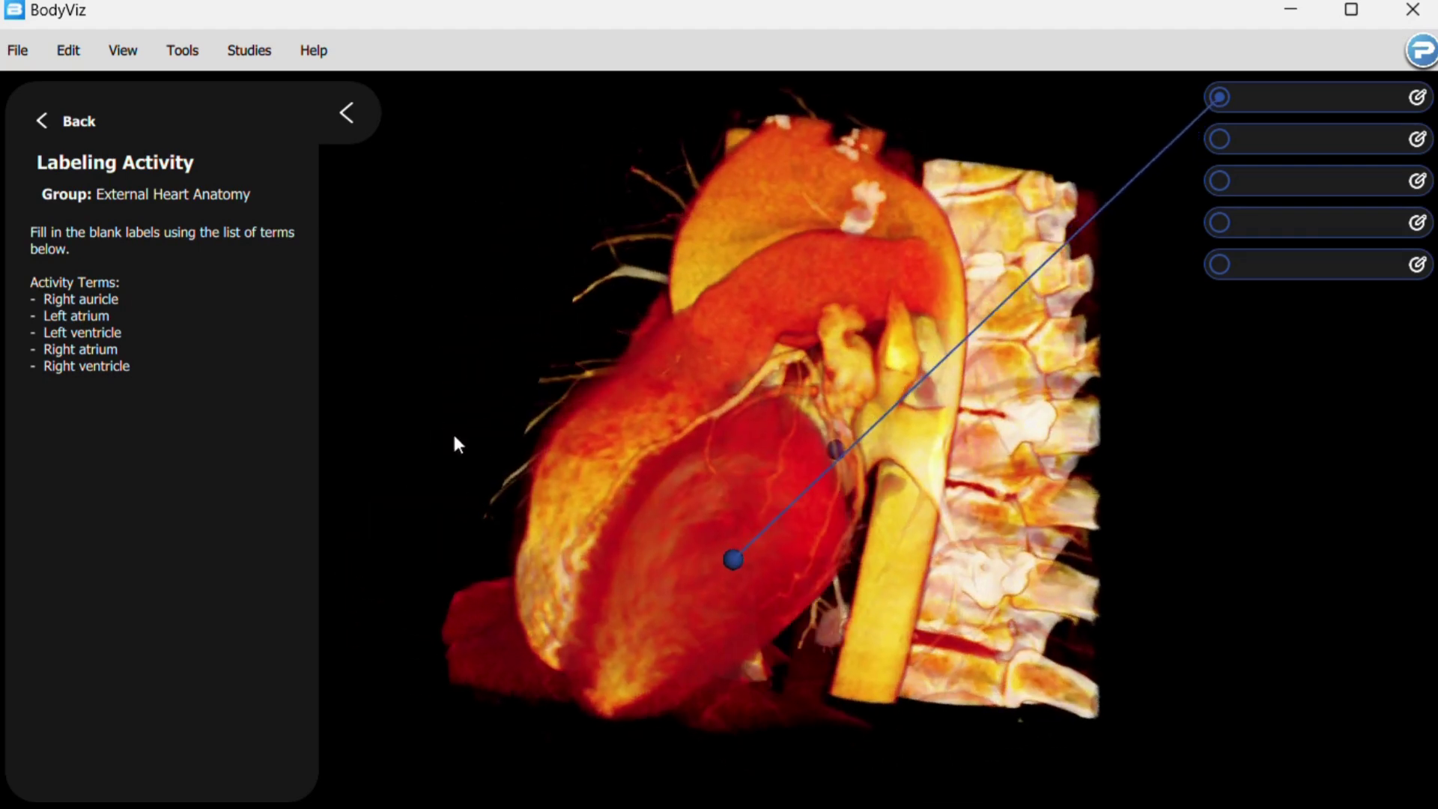
pyautogui.moveTo(561, 702); pyautogui.dragTo(623, 708)
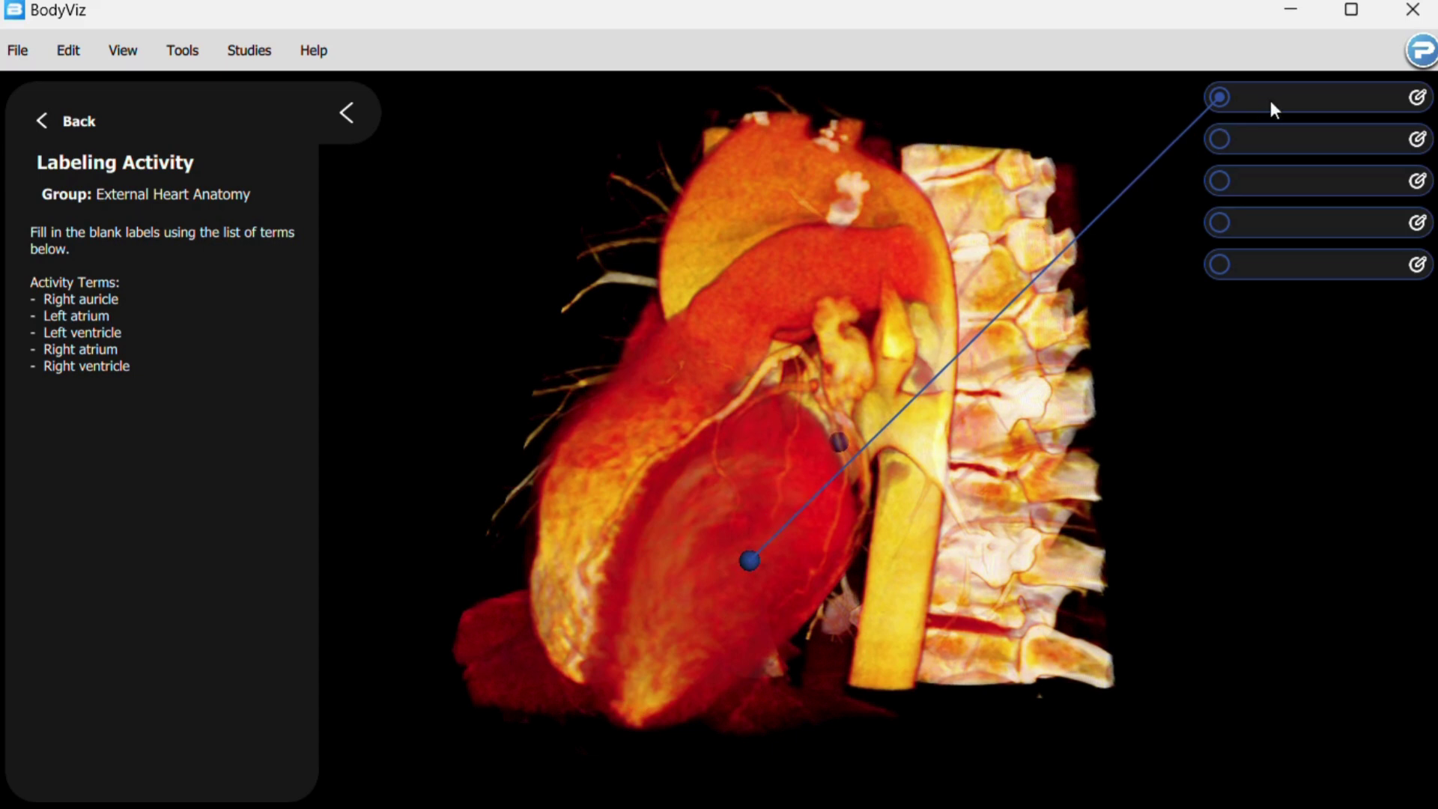
# - Enter 'Right ventricle' as the first label's name and confirm it at its pin
pyautogui.click(1418, 99)
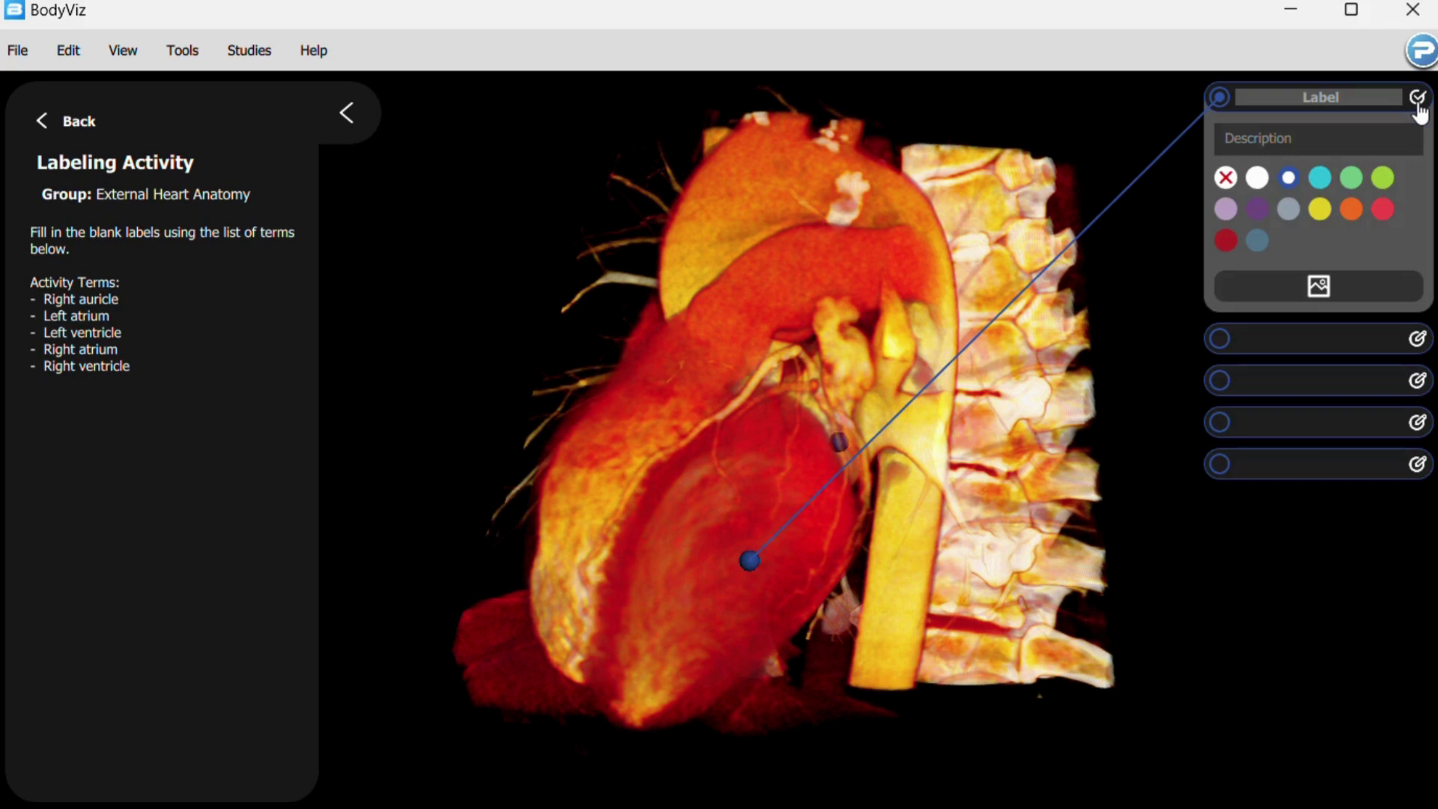
pyautogui.click(1307, 96)
pyautogui.write('Right ventricle')
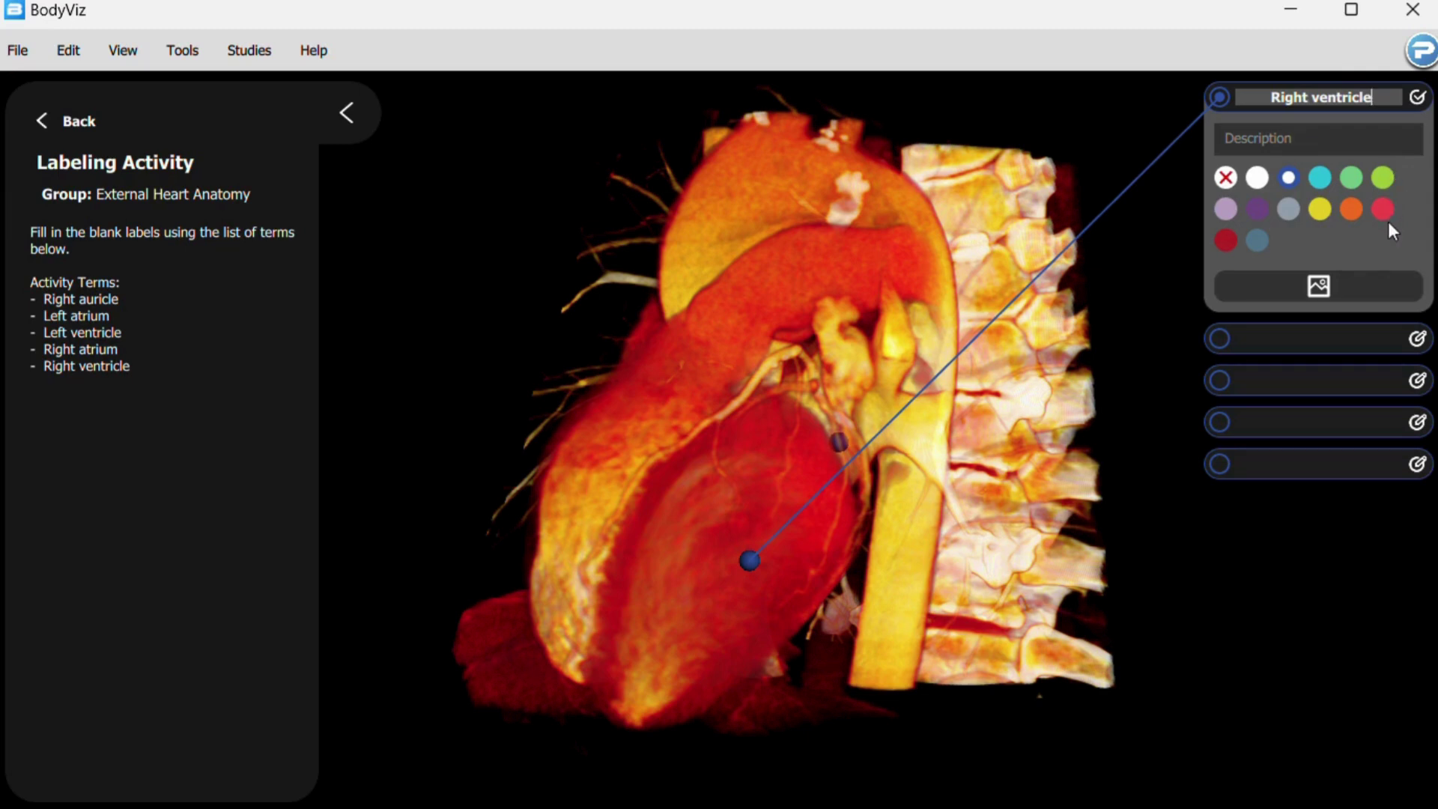
pyautogui.click(1418, 99)
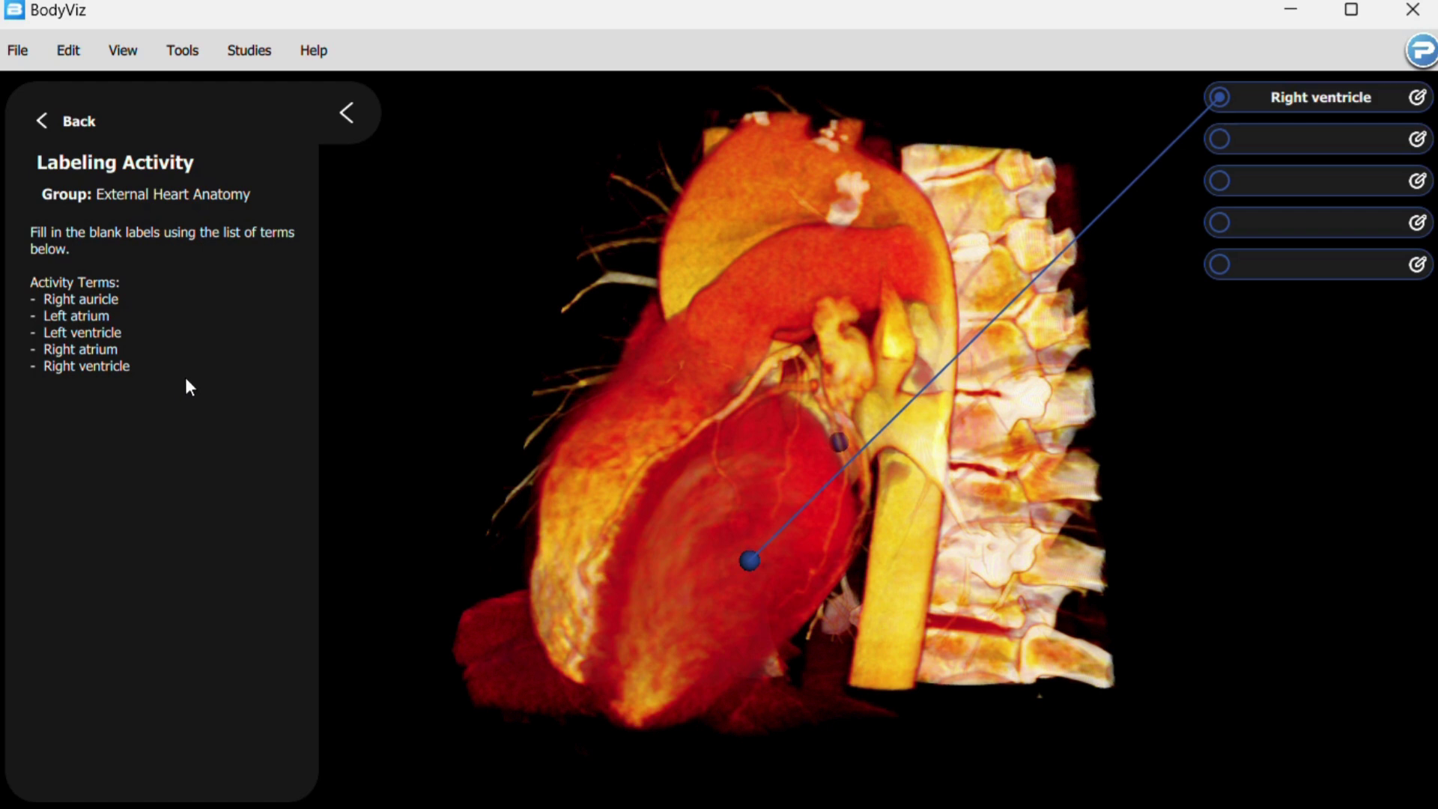
# - Go back to the External Heart Anatomy view list and open the Tools menu
pyautogui.click(41, 119)
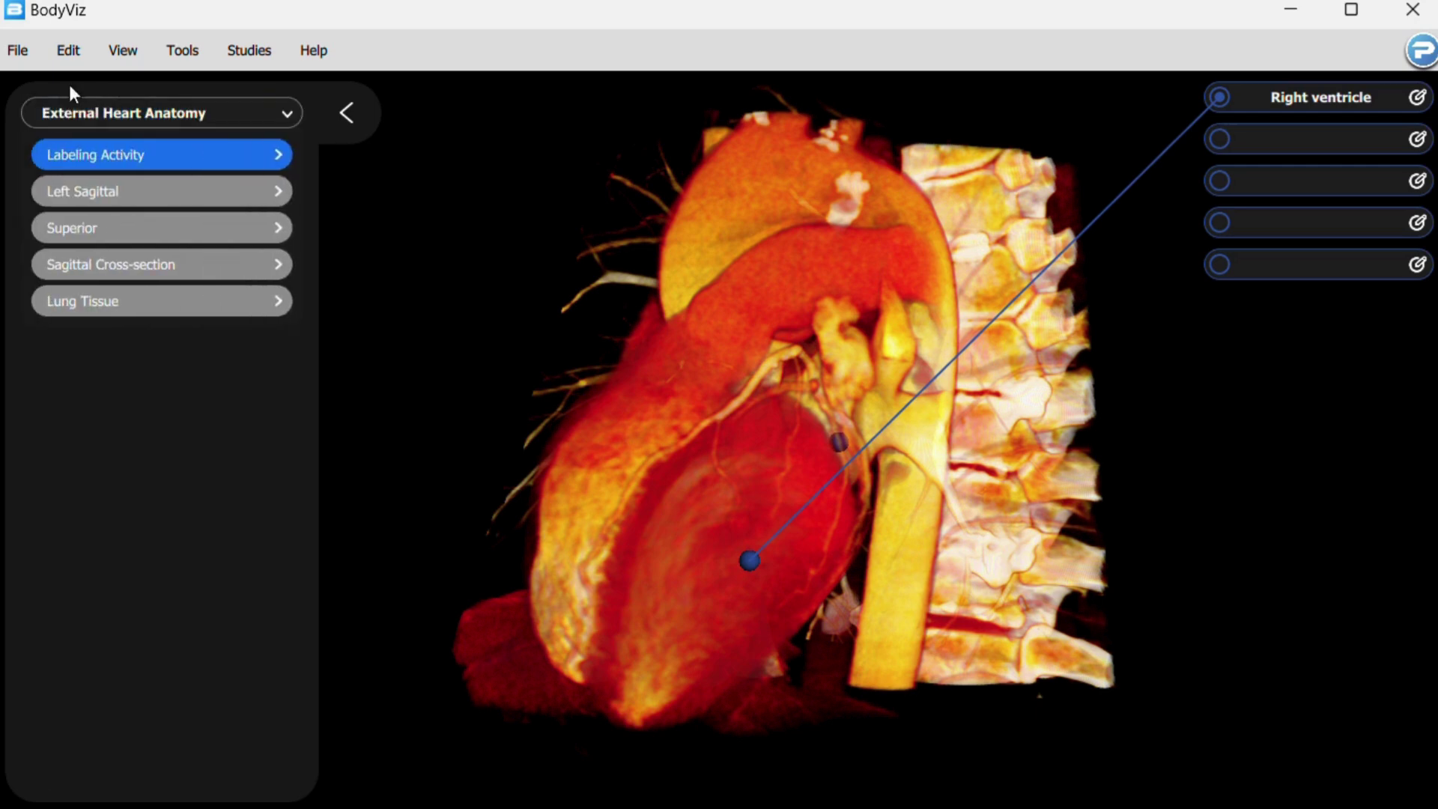
pyautogui.click(192, 45)
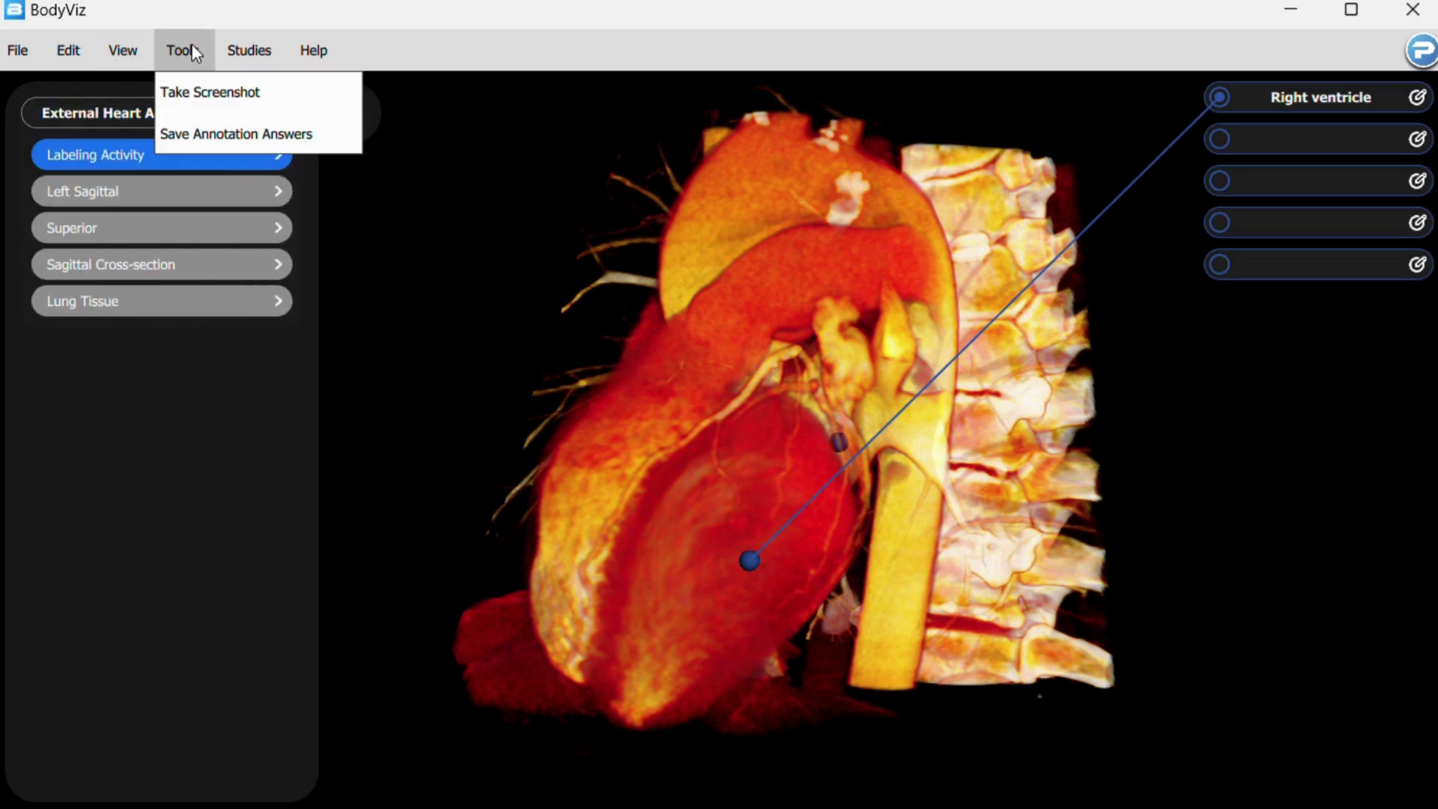